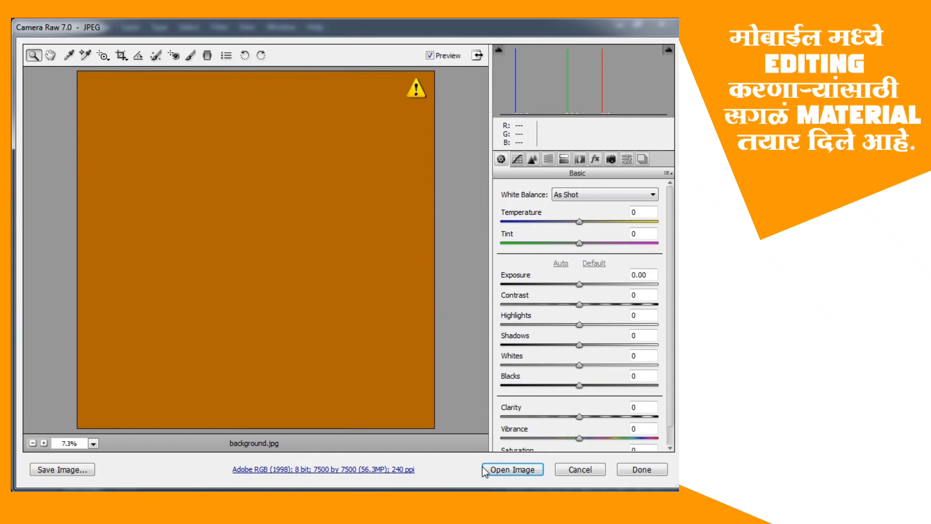
# Step: Open background.jpg with the current Camera Raw settings and place the 30-png image on it at its default size
pyautogui.click(510, 473)
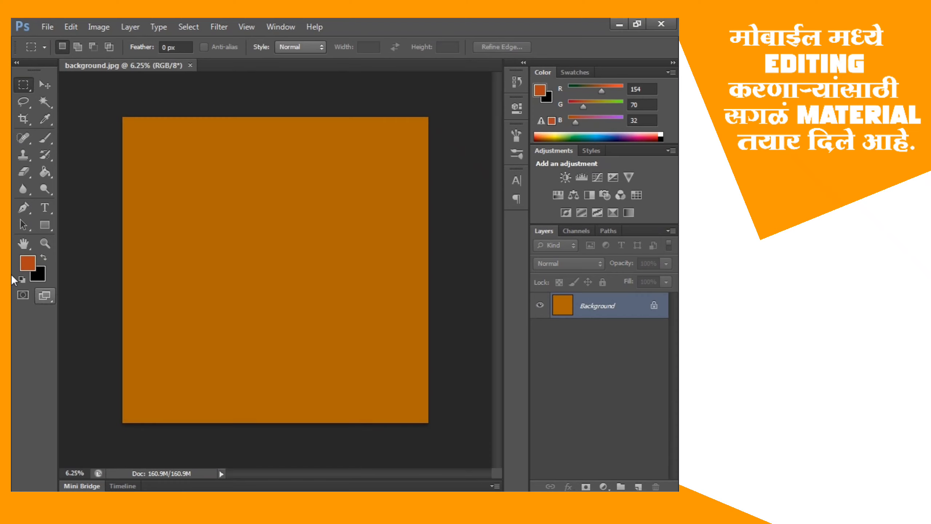
pyautogui.click(48, 26)
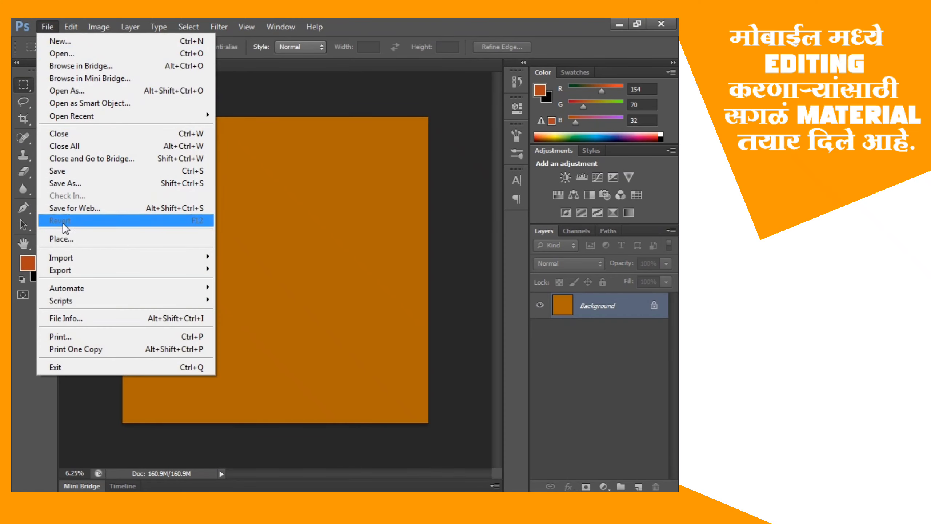
pyautogui.click(63, 239)
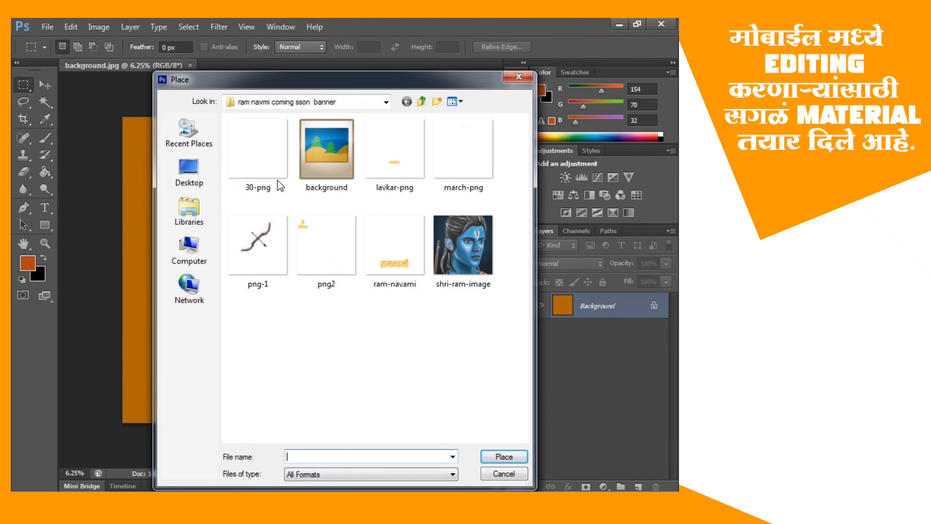
pyautogui.click(272, 173)
pyautogui.doubleClick(271, 172)
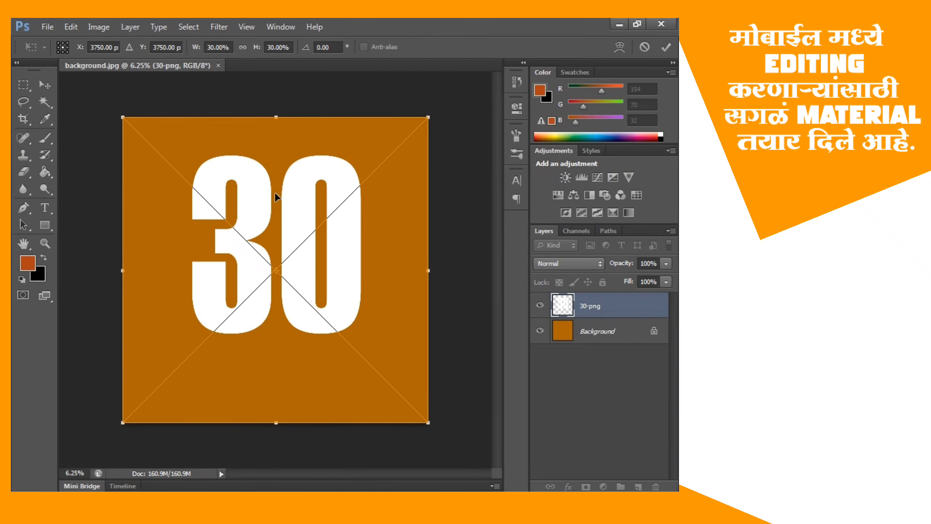
pyautogui.press('Return')
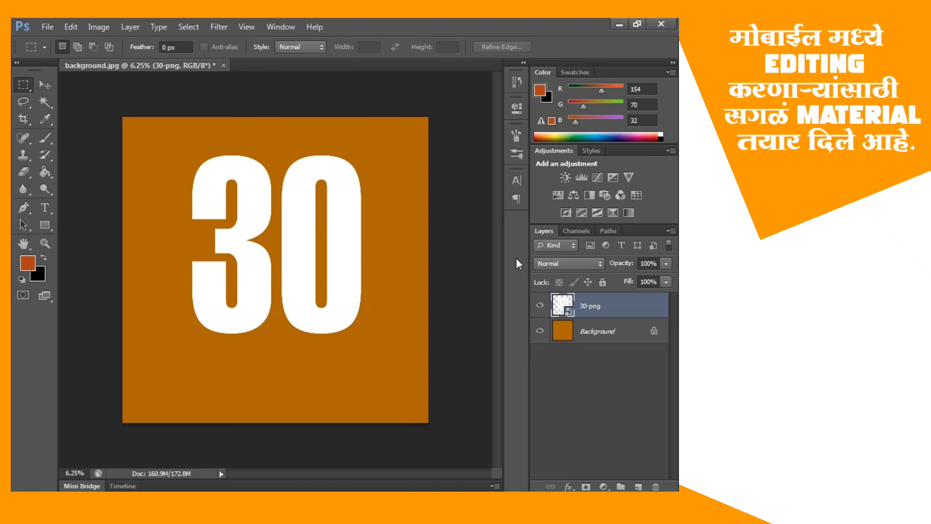
# Step: Set the 30-png layer's blend mode to Vivid Light and its opacity to 32%
pyautogui.click(552, 263)
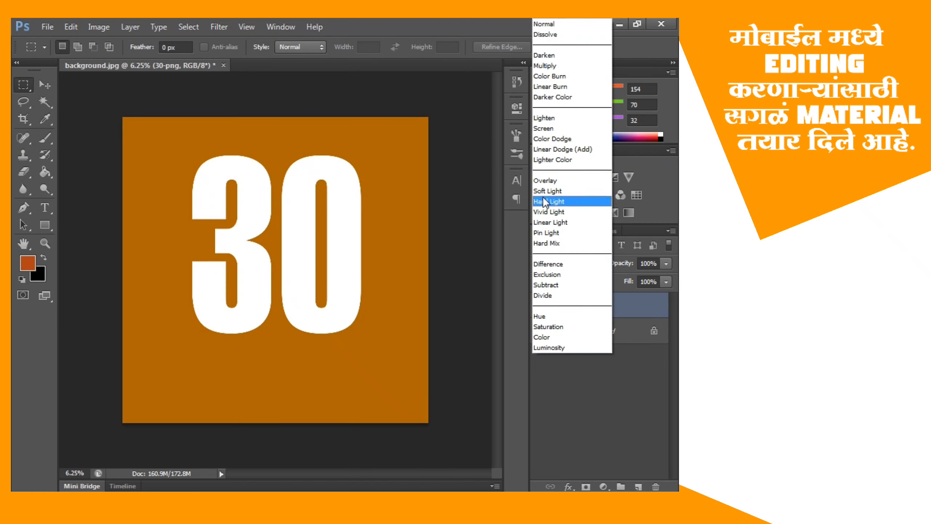
pyautogui.click(544, 213)
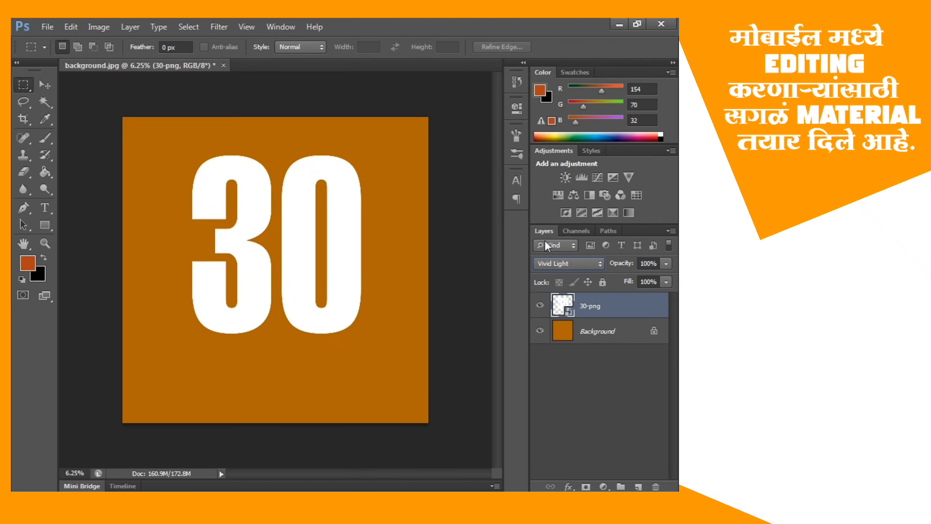
pyautogui.click(666, 264)
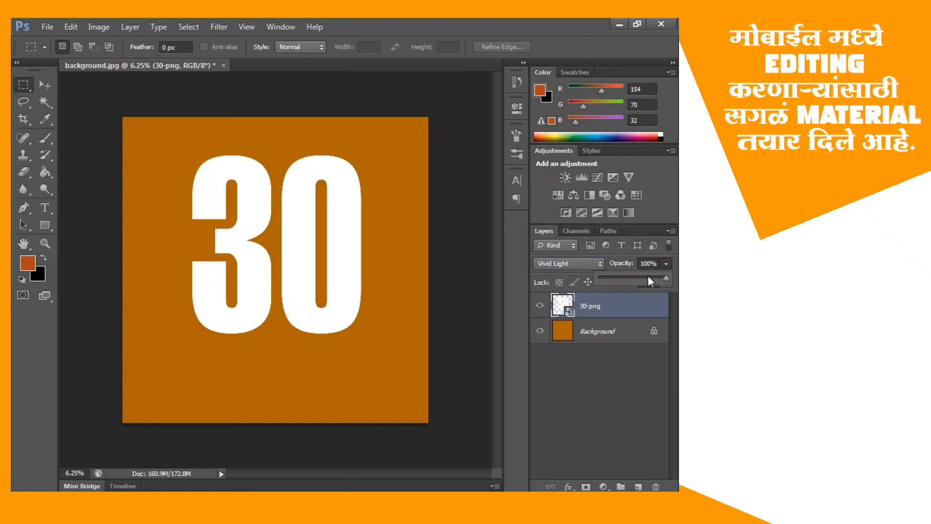
pyautogui.moveTo(649, 278); pyautogui.dragTo(622, 278)
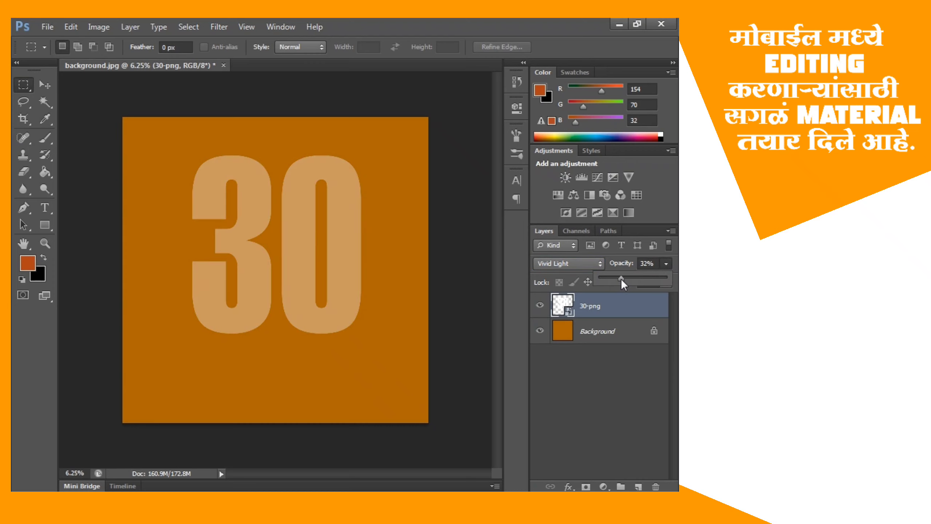
# Step: Set the 30-png layer's fill to 32%
pyautogui.click(662, 266)
pyautogui.click(666, 281)
pyautogui.moveTo(667, 296); pyautogui.dragTo(621, 300)
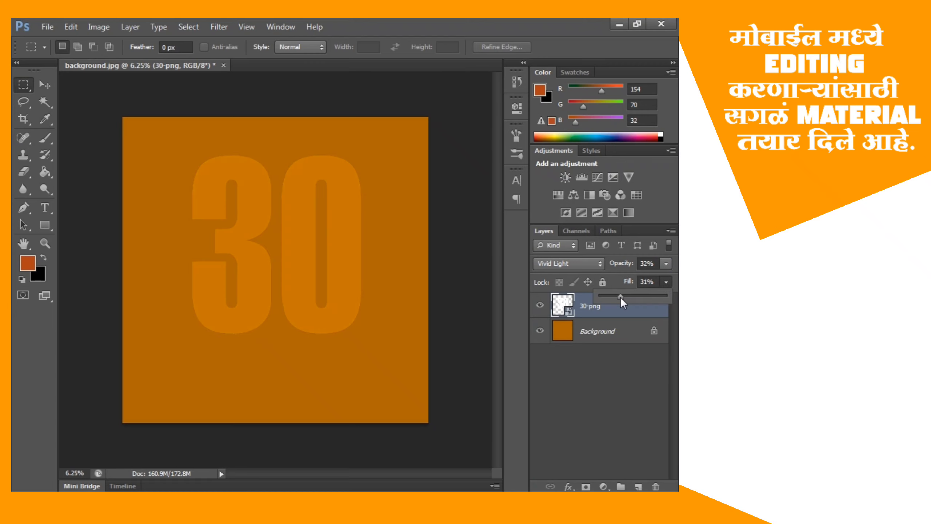
pyautogui.click(658, 280)
pyautogui.press('Up')
pyautogui.press('Up')
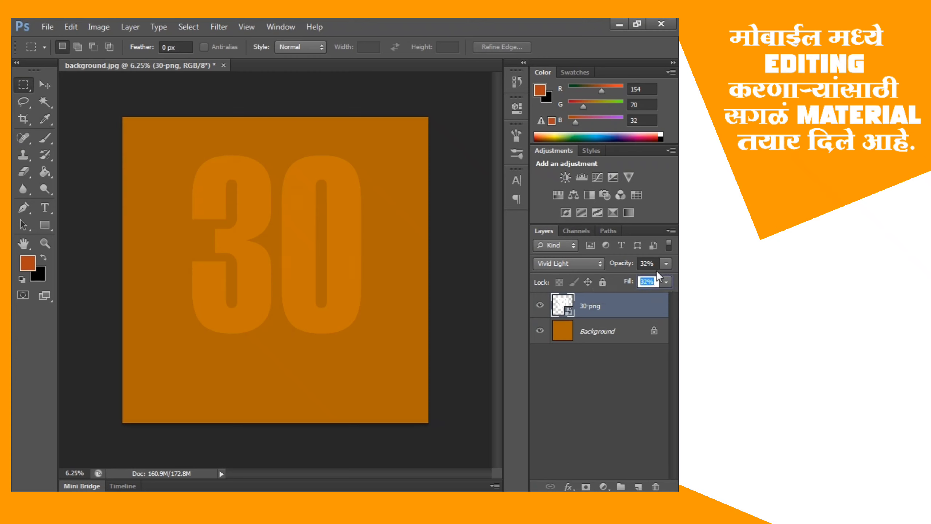
# Step: Fine-tune the 30-png layer's opacity to 28% and keep that layer selected
pyautogui.click(656, 262)
pyautogui.press('Down')
pyautogui.press('Down')
pyautogui.press('Down')
pyautogui.press('Up')
pyautogui.press('Up')
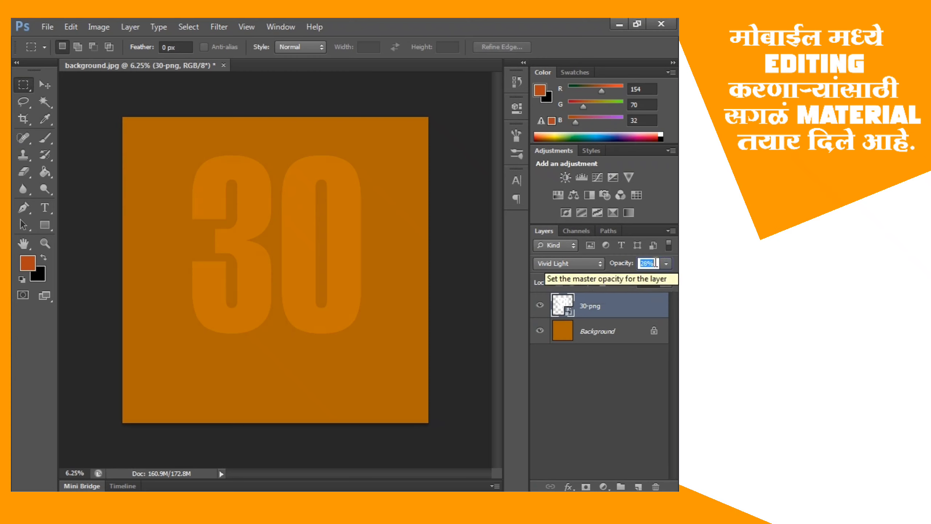
pyautogui.click(605, 326)
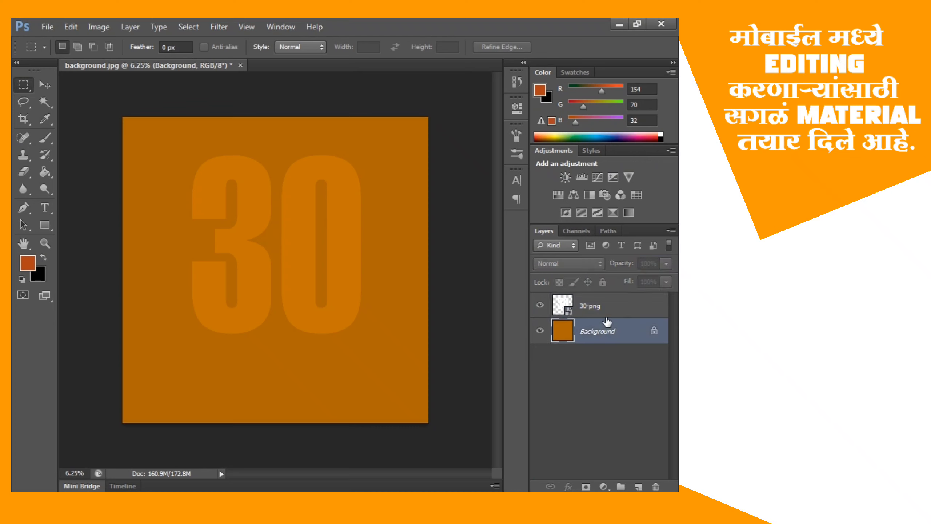
pyautogui.click(608, 317)
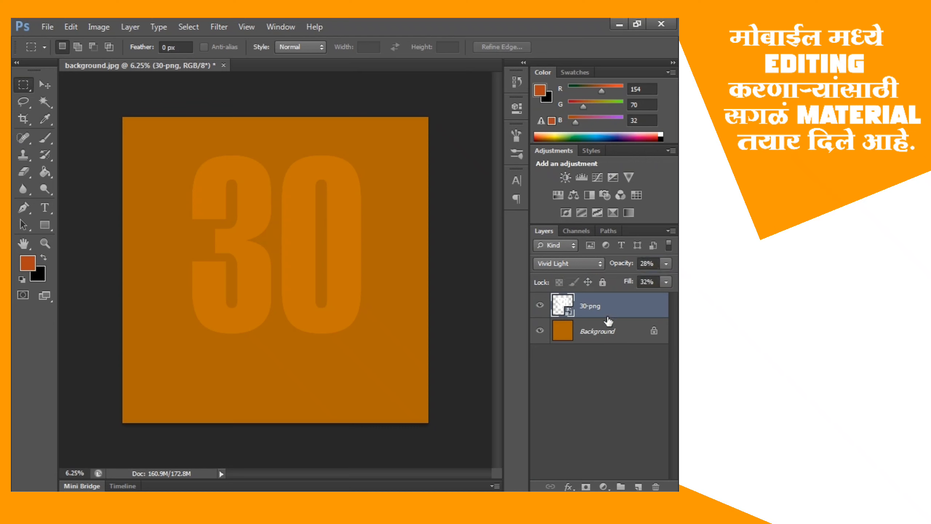
# Step: Place the shri-ram-image picture over the canvas at full size, keeping its default Camera Raw settings
pyautogui.click(51, 26)
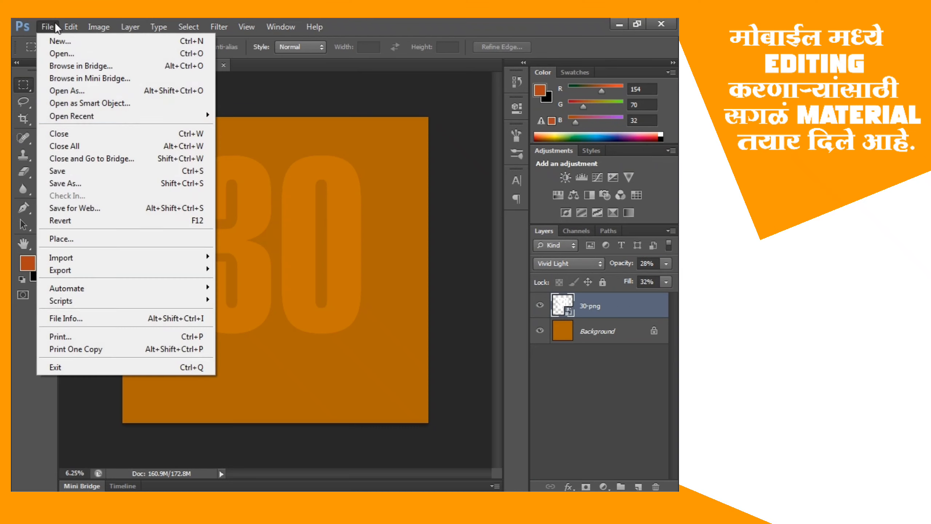
pyautogui.click(60, 241)
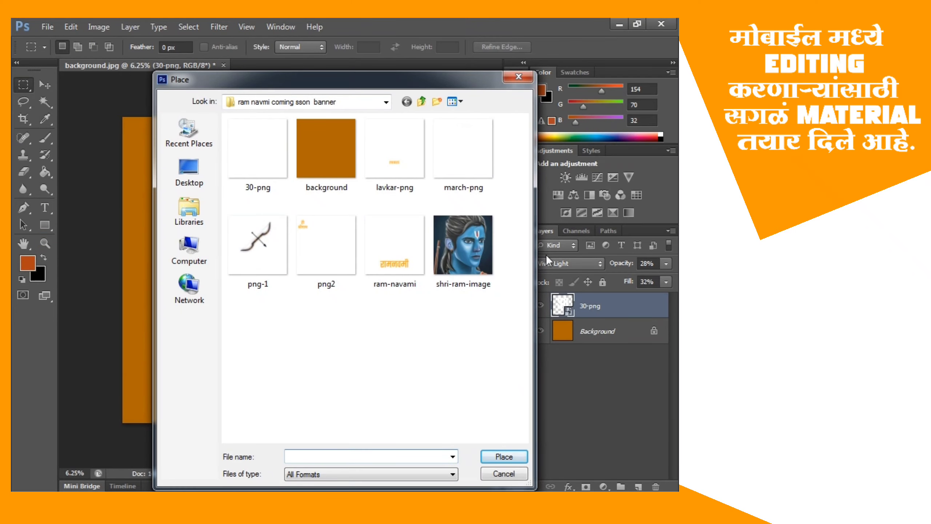
pyautogui.doubleClick(471, 254)
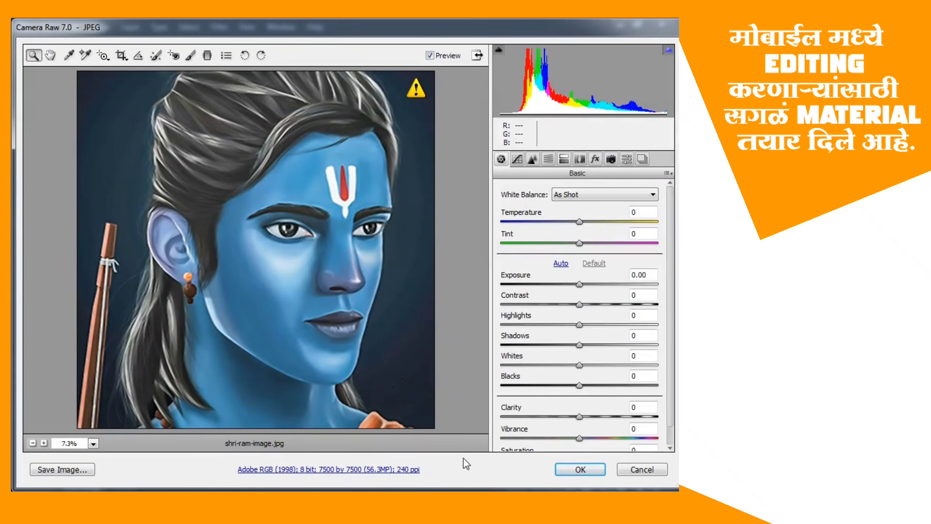
pyautogui.click(582, 468)
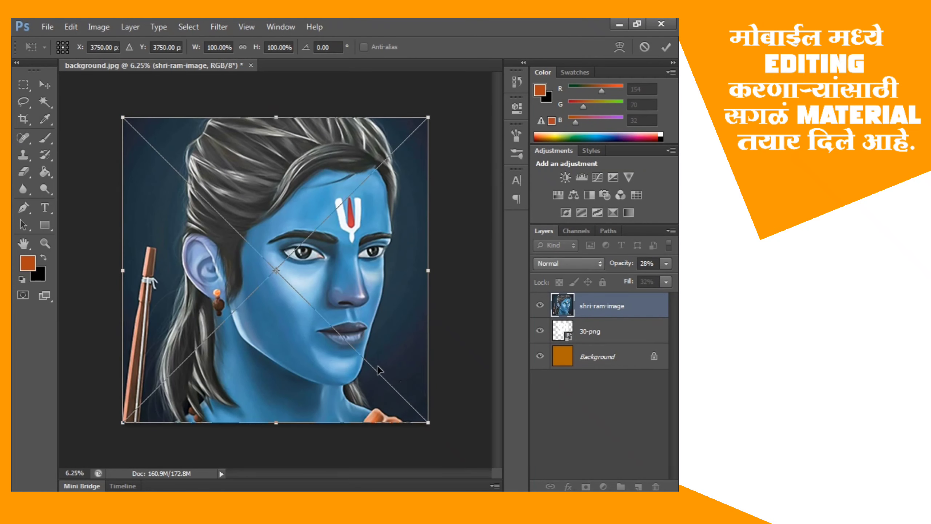
pyautogui.press('Return')
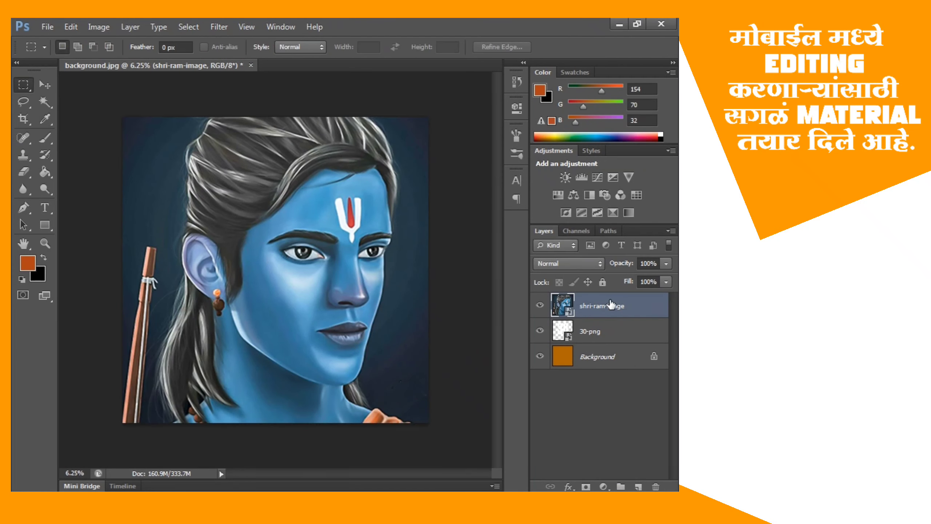
# Step: Move the shri-ram-image layer below the 30-png layer, keeping the 30-png layer's blend mode at Vivid Light
pyautogui.moveTo(610, 305); pyautogui.dragTo(606, 337)
pyautogui.click(600, 307)
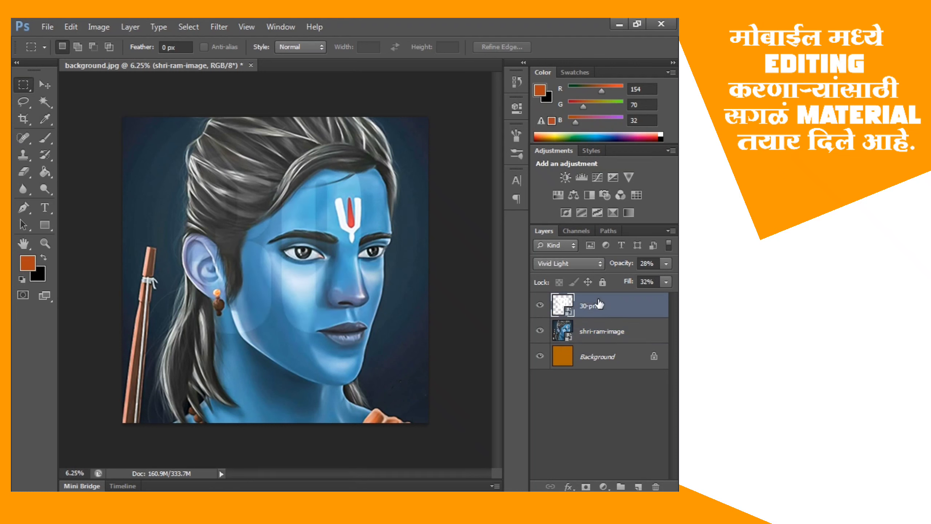
pyautogui.click(569, 264)
pyautogui.click(641, 308)
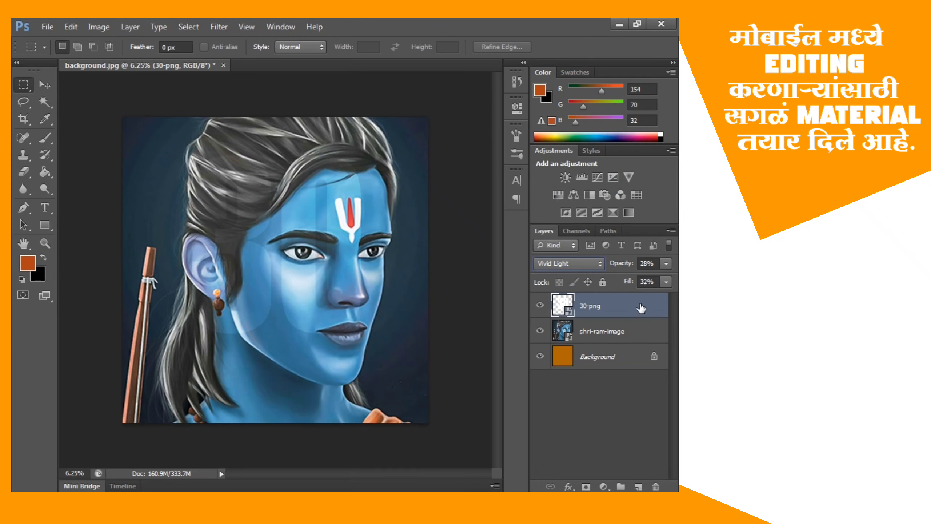
# Step: Set the shri-ram-image layer's blend mode to Luminosity
pyautogui.click(616, 331)
pyautogui.click(586, 265)
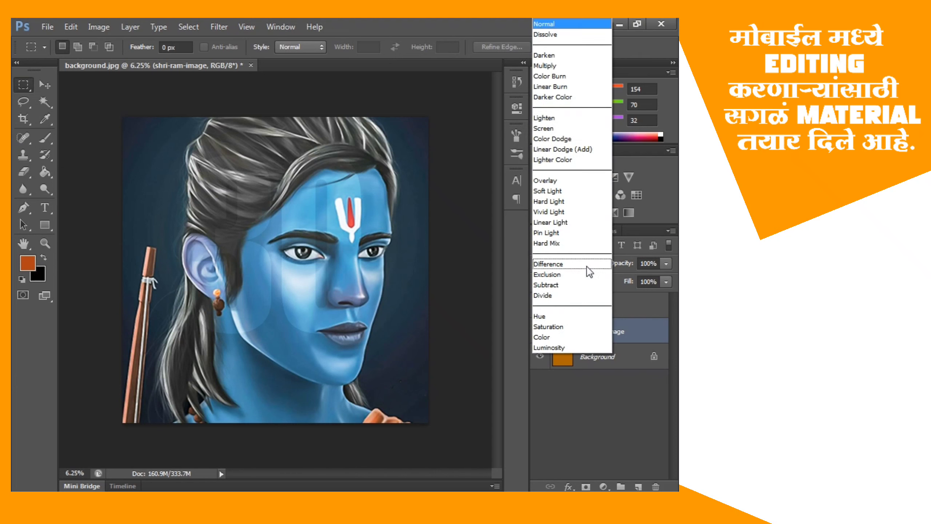
pyautogui.click(567, 347)
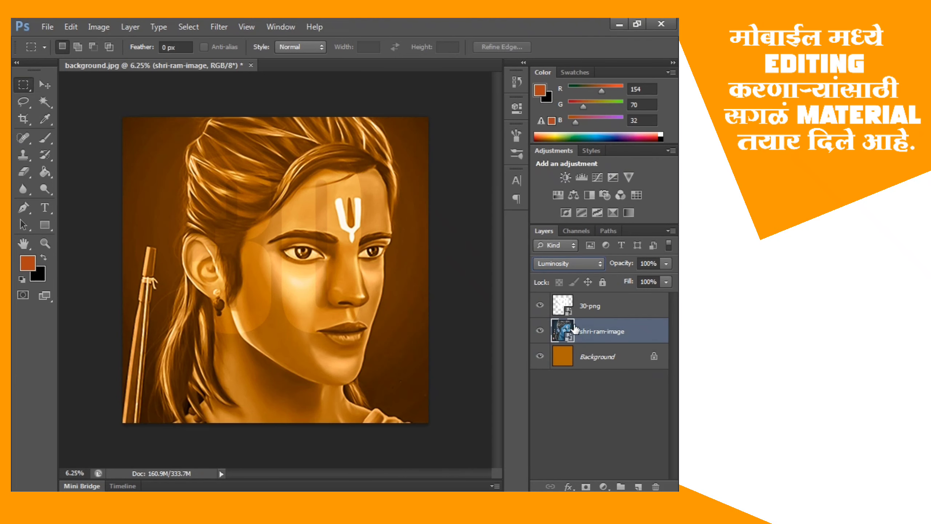
# Step: Set the shri-ram-image layer's opacity to 28% and its fill to 25%
pyautogui.click(666, 263)
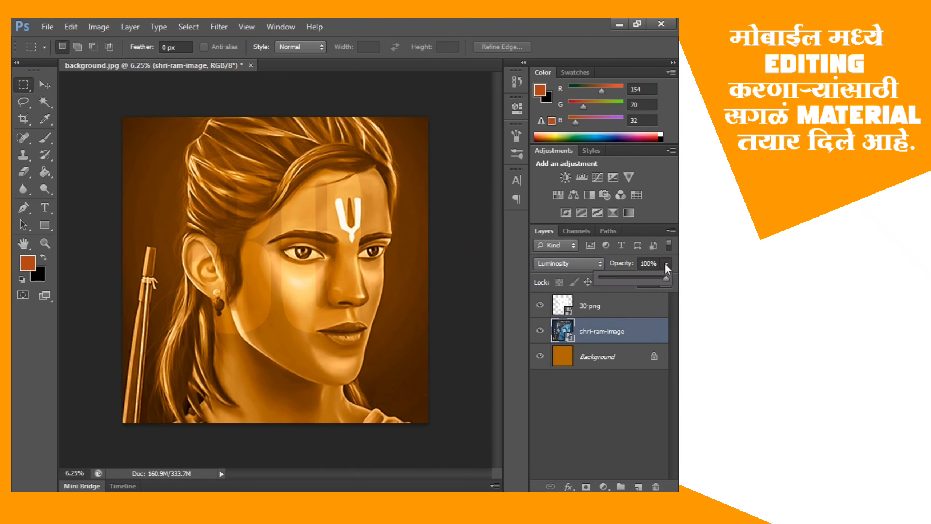
pyautogui.click(633, 276)
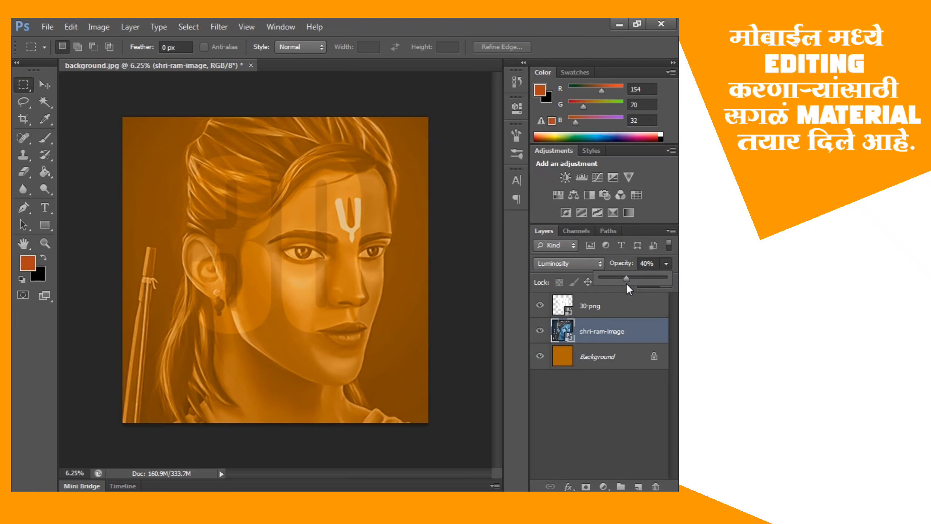
pyautogui.moveTo(626, 283); pyautogui.dragTo(626, 284)
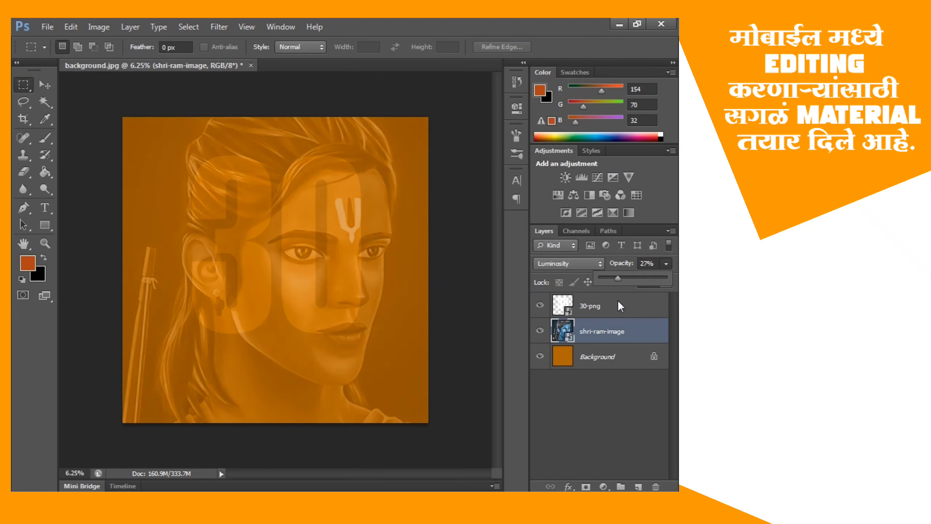
pyautogui.moveTo(618, 300); pyautogui.dragTo(618, 306)
pyautogui.click(666, 281)
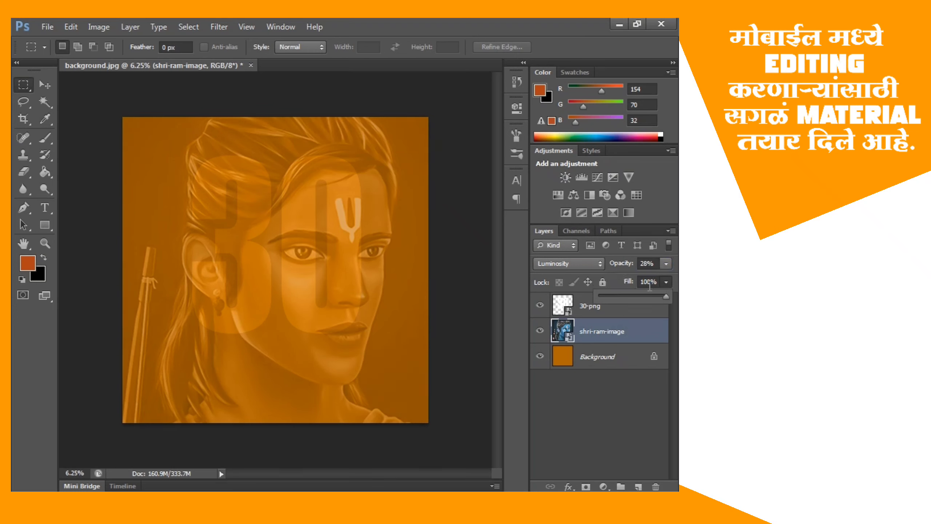
pyautogui.click(618, 297)
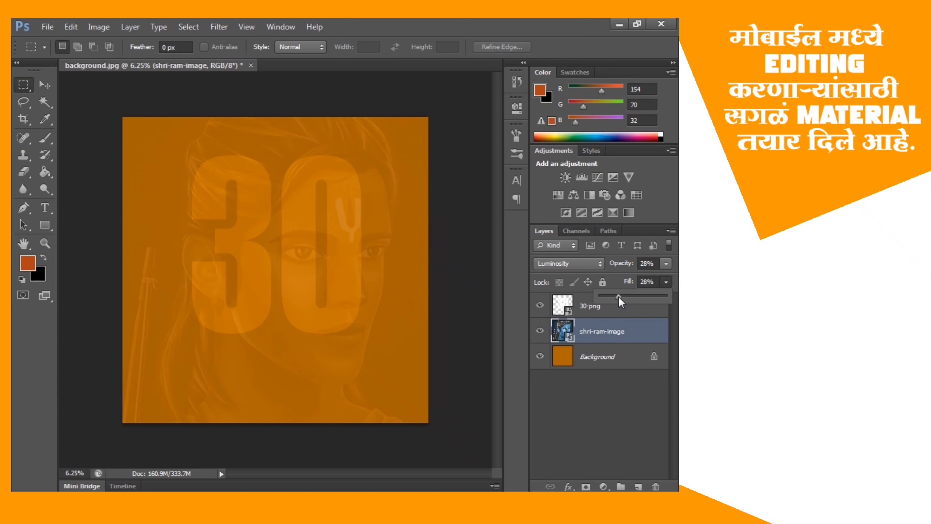
pyautogui.click(655, 282)
pyautogui.press('Up')
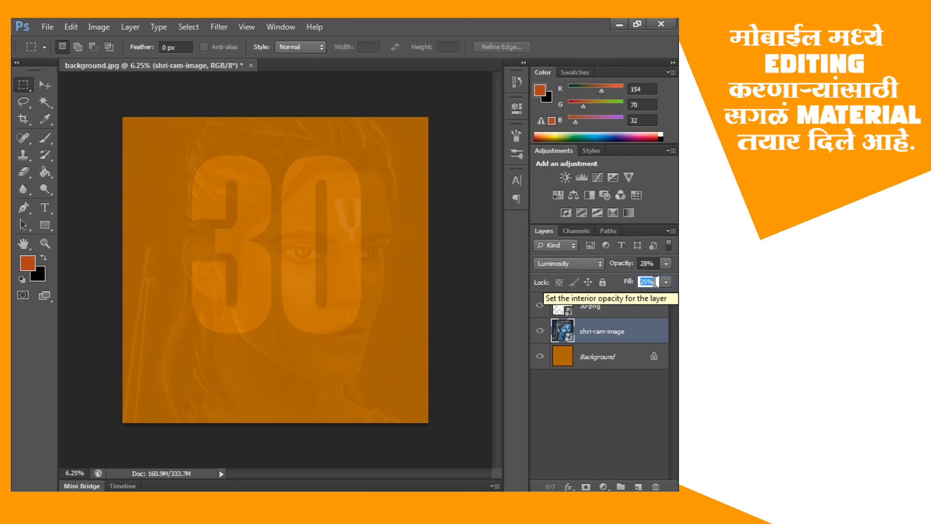
# Step: Fine-tune the shri-ram-image layer's opacity to 23%
pyautogui.click(655, 261)
pyautogui.press('Down')
pyautogui.press('Down')
pyautogui.press('Down')
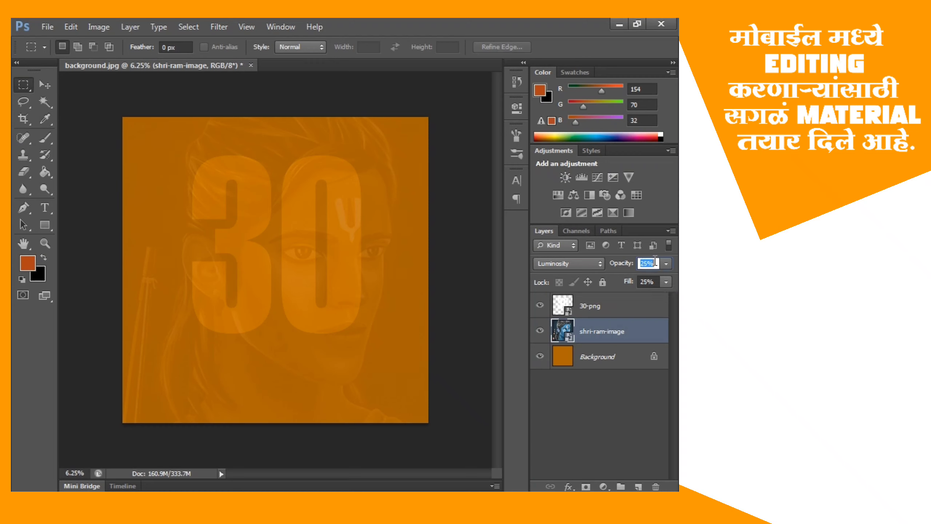
pyautogui.press('Down')
pyautogui.press('Down')
pyautogui.press('Down')
pyautogui.press('Down')
pyautogui.press('Down')
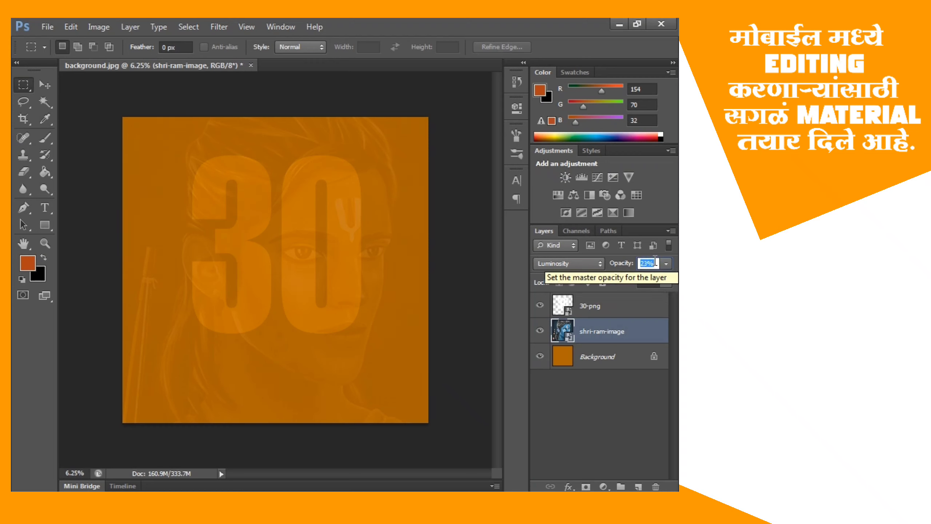
# Step: Place the march-png image above the 30-png layer at its default size and position
pyautogui.click(634, 311)
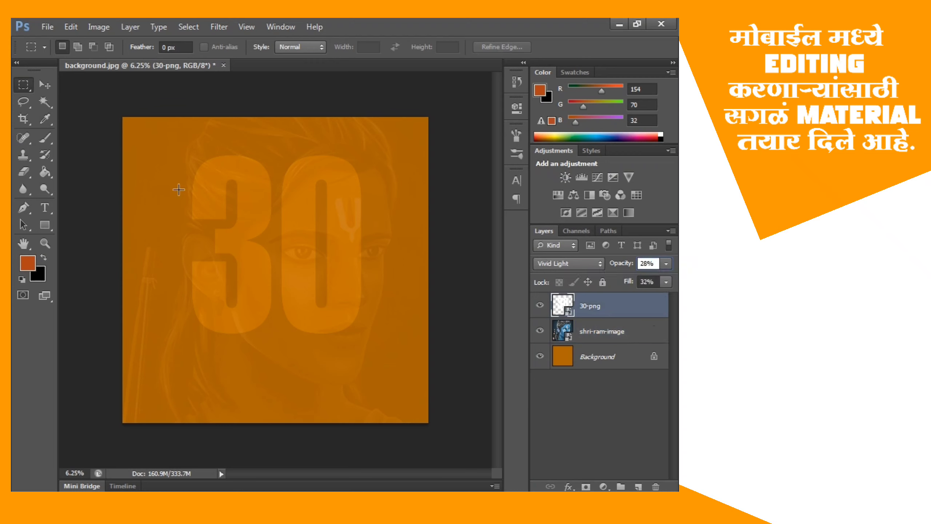
pyautogui.click(42, 27)
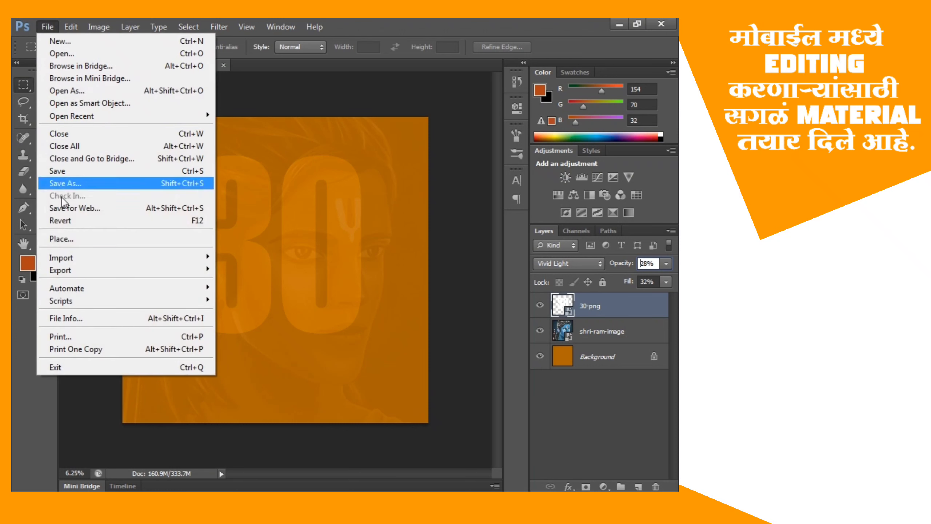
pyautogui.click(60, 238)
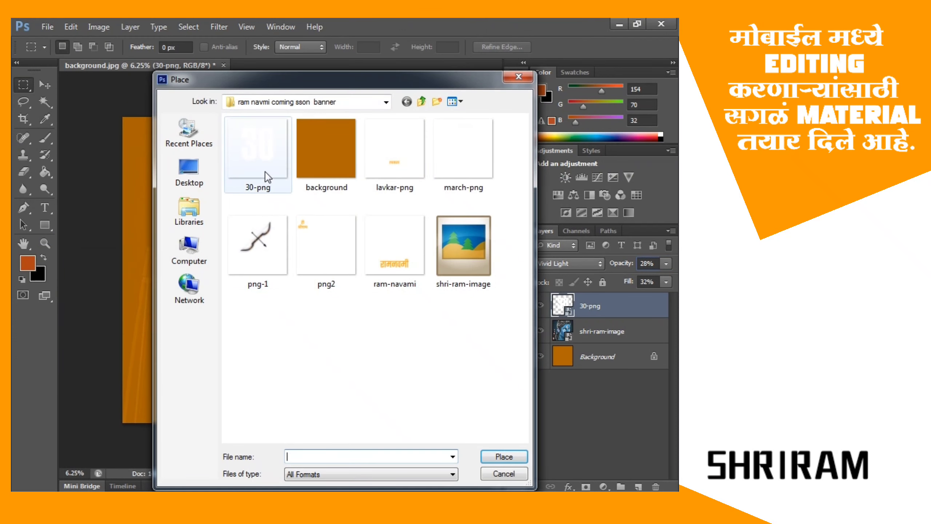
pyautogui.doubleClick(435, 166)
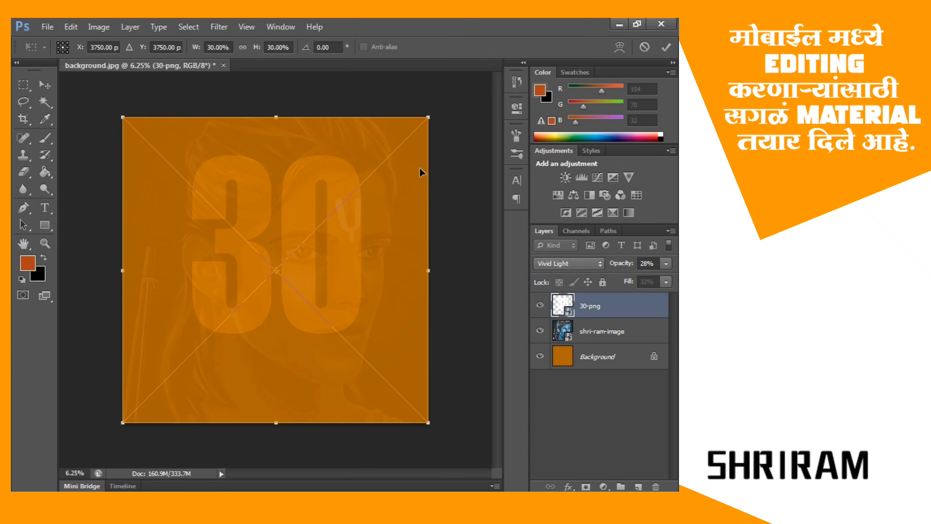
pyautogui.press('Return')
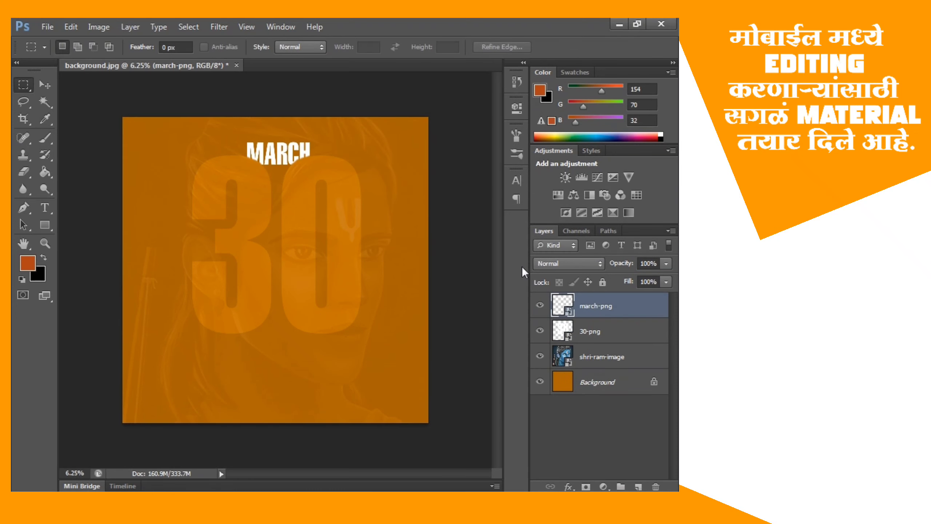
# Step: Set the march-png layer's blend mode to Vivid Light and its opacity to 33%
pyautogui.click(551, 264)
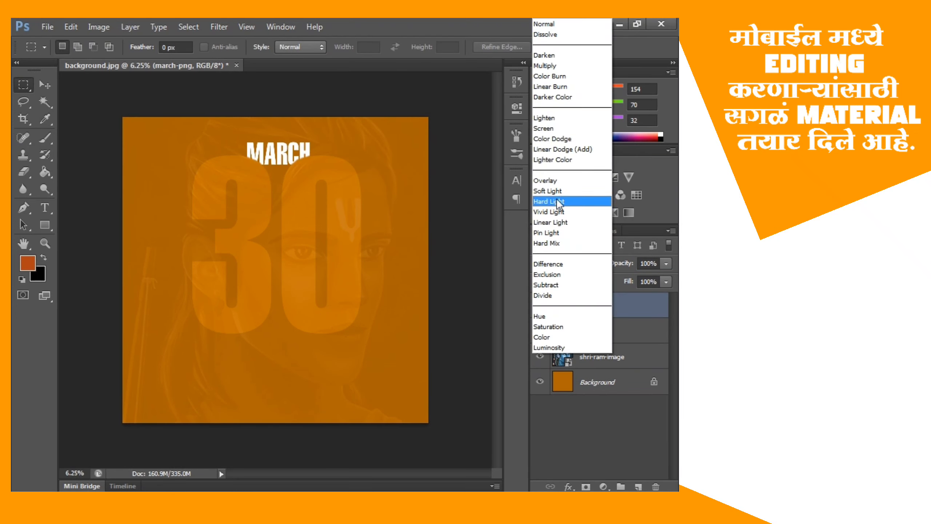
pyautogui.click(553, 211)
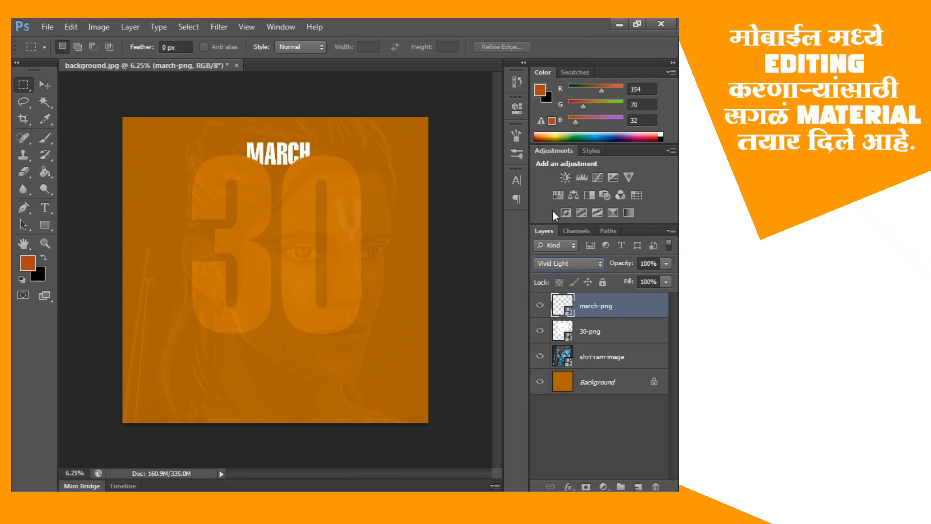
pyautogui.click(665, 264)
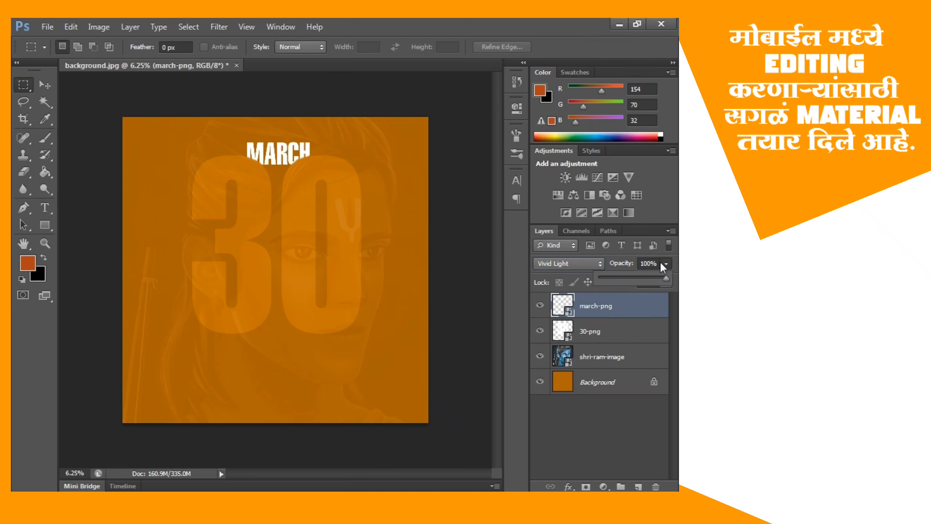
pyautogui.click(621, 278)
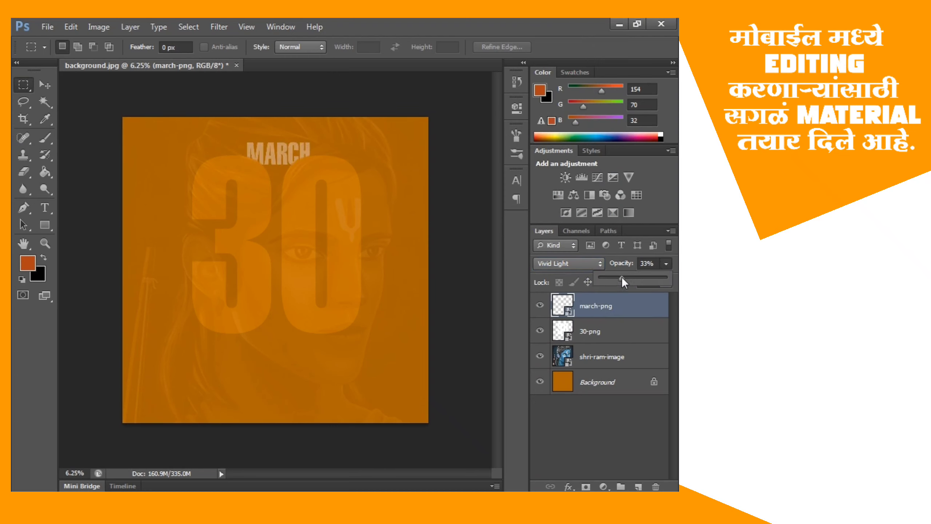
# Step: Reduce the march-png layer's fill to 26%
pyautogui.click(667, 267)
pyautogui.click(666, 281)
pyautogui.click(619, 296)
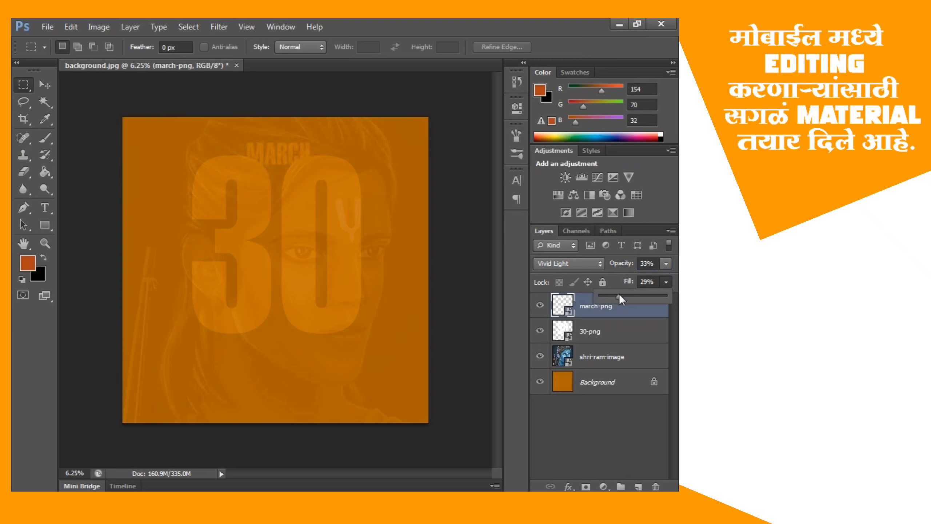
pyautogui.moveTo(619, 295); pyautogui.dragTo(618, 295)
pyautogui.click(652, 283)
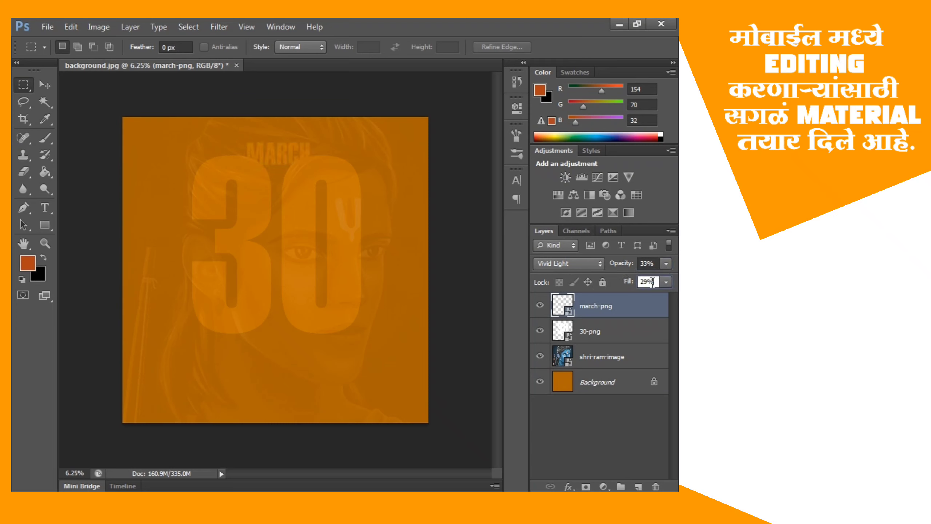
pyautogui.doubleClick(653, 283)
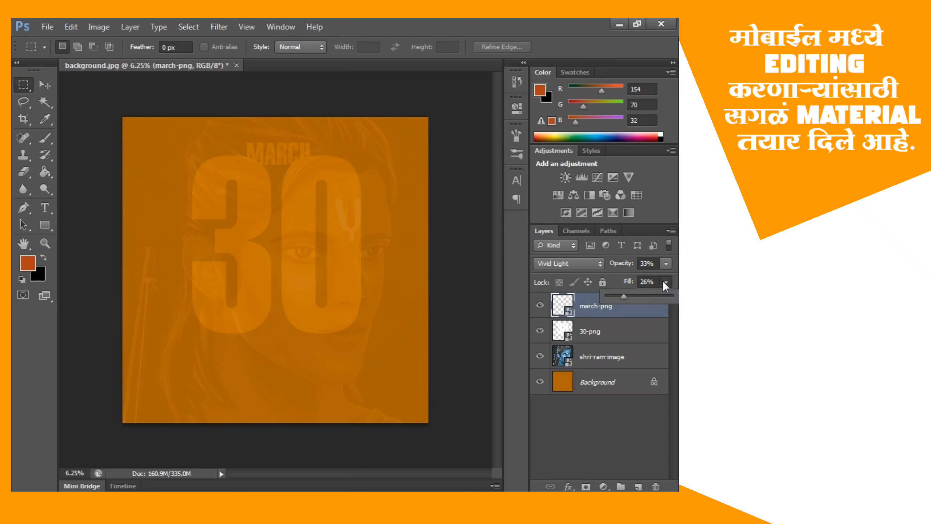
# Step: Check the 30-png layer's fill and match the march-png layer's fill to it at 32%
pyautogui.click(619, 337)
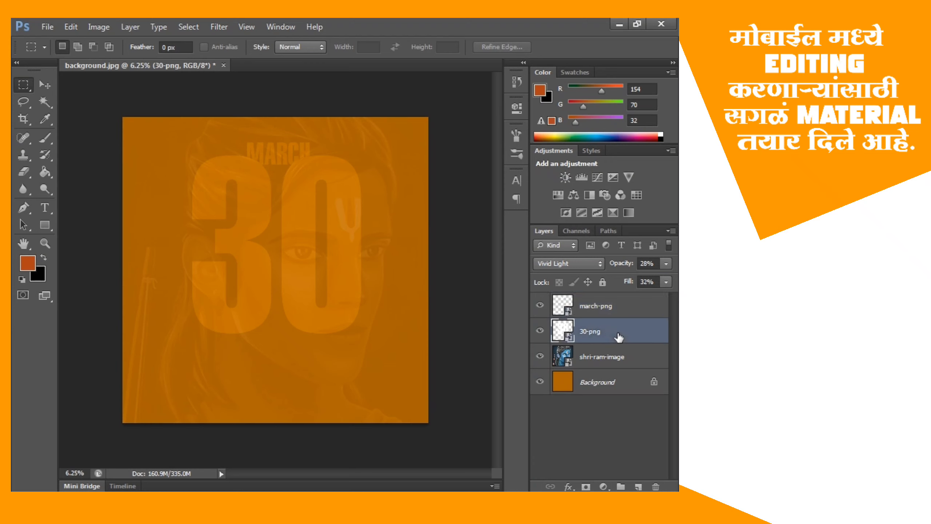
pyautogui.click(618, 319)
pyautogui.click(649, 281)
pyautogui.press('Up')
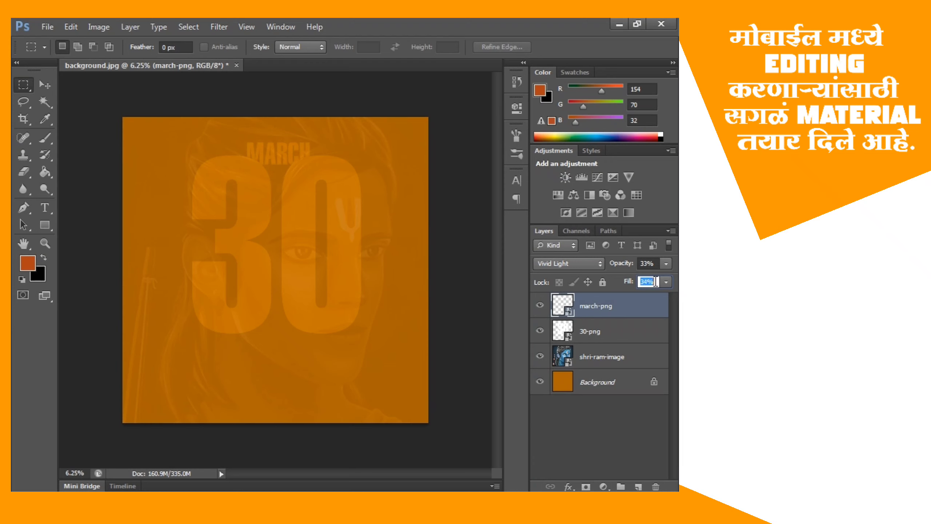
# Step: Lower the march-png layer's opacity to 28% and compare it with the 30-png layer's setting
pyautogui.click(647, 263)
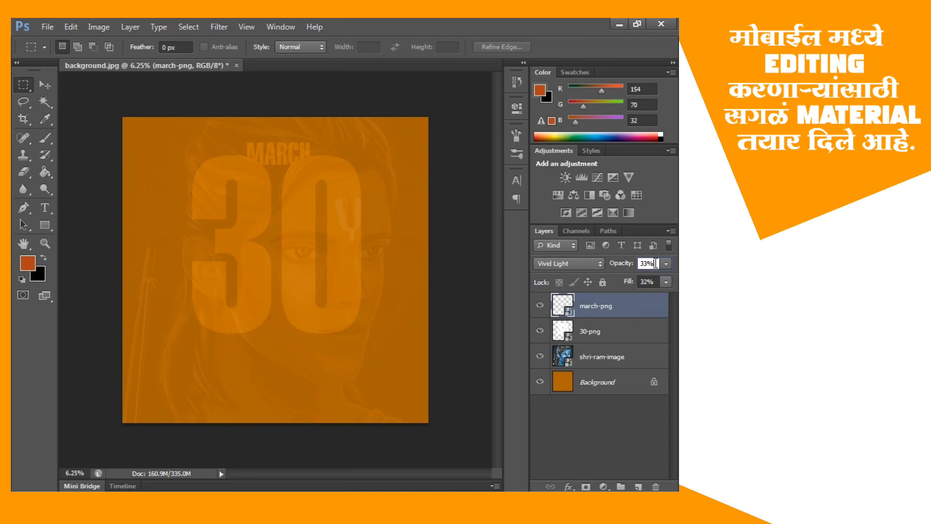
pyautogui.press('Down')
pyautogui.press('Down')
pyautogui.press('Down')
pyautogui.click(624, 332)
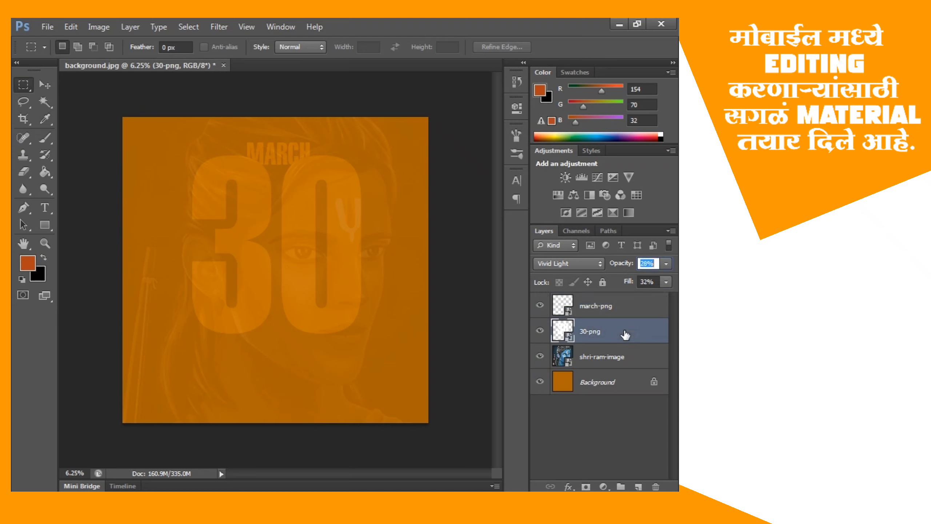
pyautogui.click(621, 315)
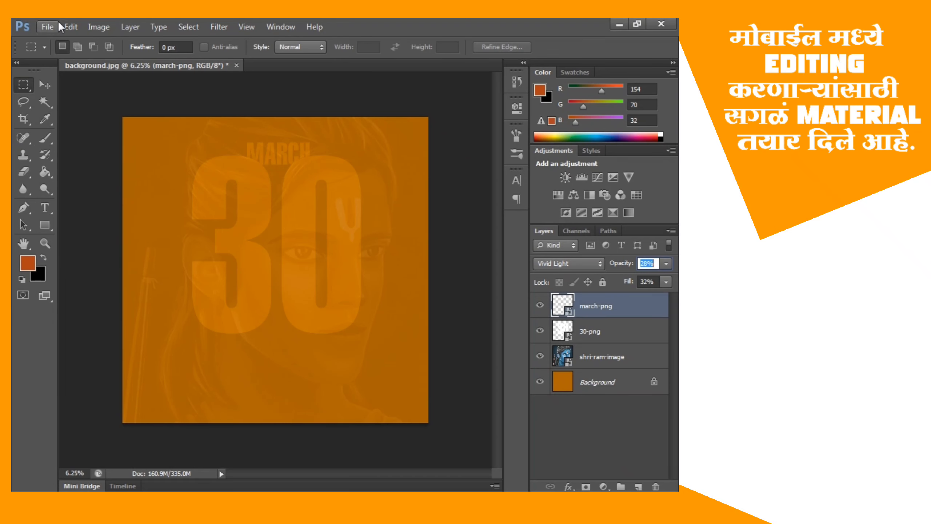
# Step: Place the png2 slogan image above the march-png layer at its default size and position
pyautogui.click(48, 27)
pyautogui.click(69, 239)
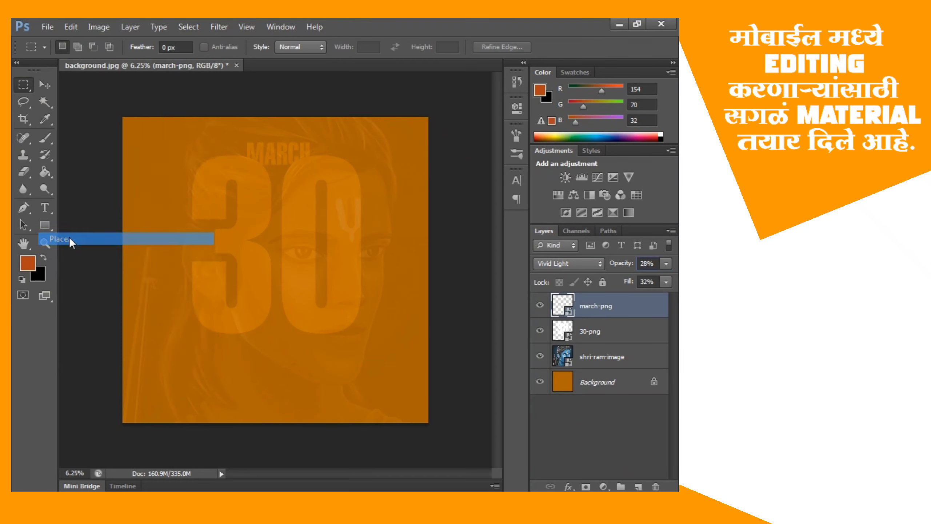
pyautogui.doubleClick(299, 252)
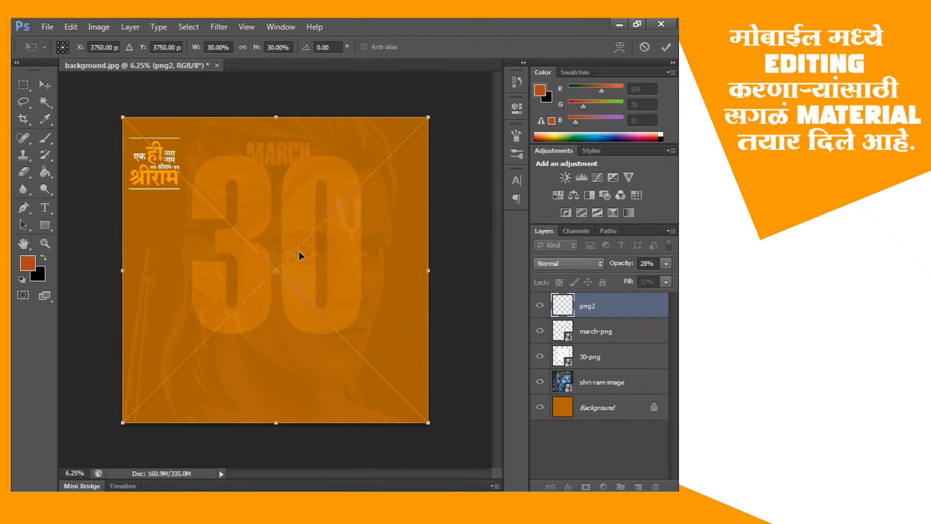
pyautogui.press('Return')
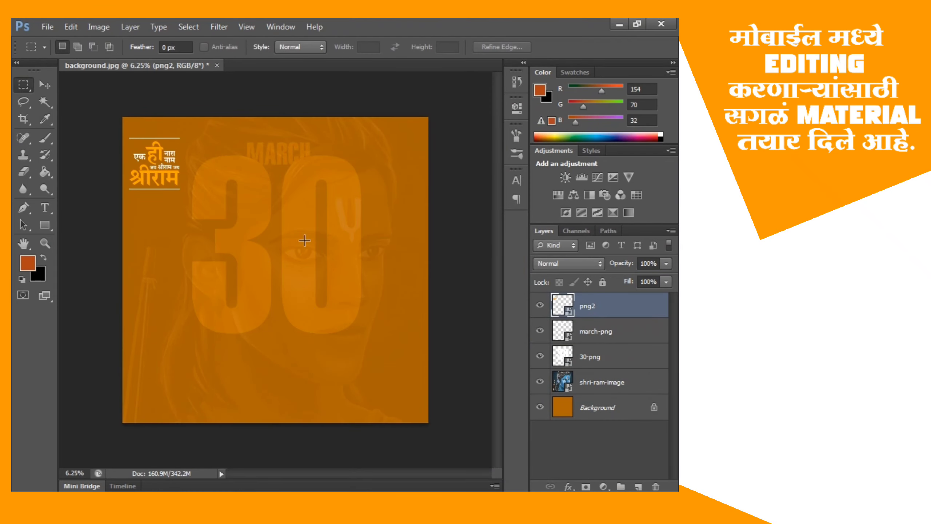
# Step: Place the lavkar-png text image above the png2 layer at its default size and position
pyautogui.click(41, 87)
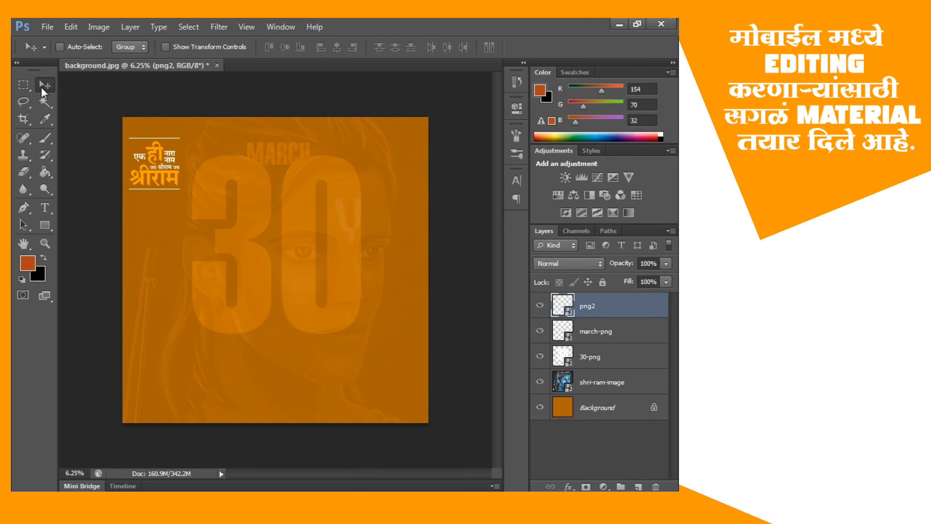
pyautogui.click(39, 23)
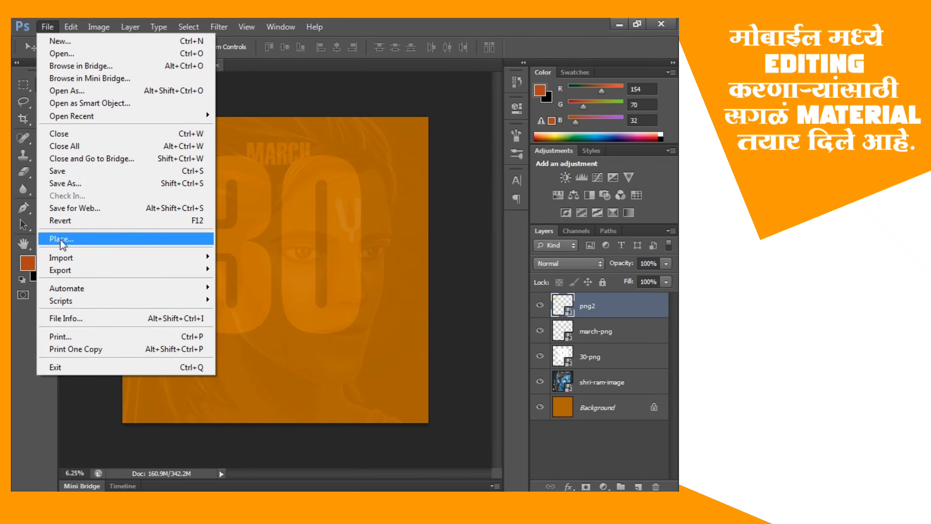
pyautogui.click(61, 239)
pyautogui.doubleClick(377, 177)
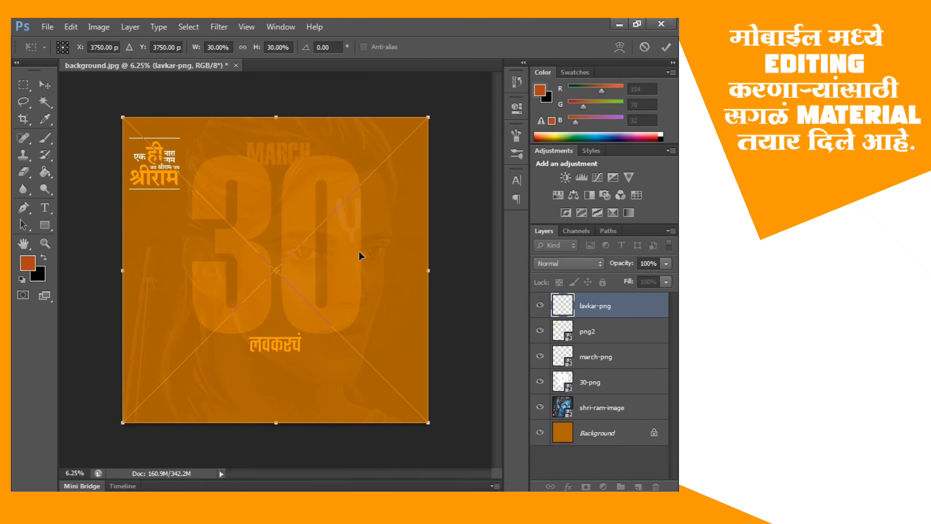
pyautogui.press('Return')
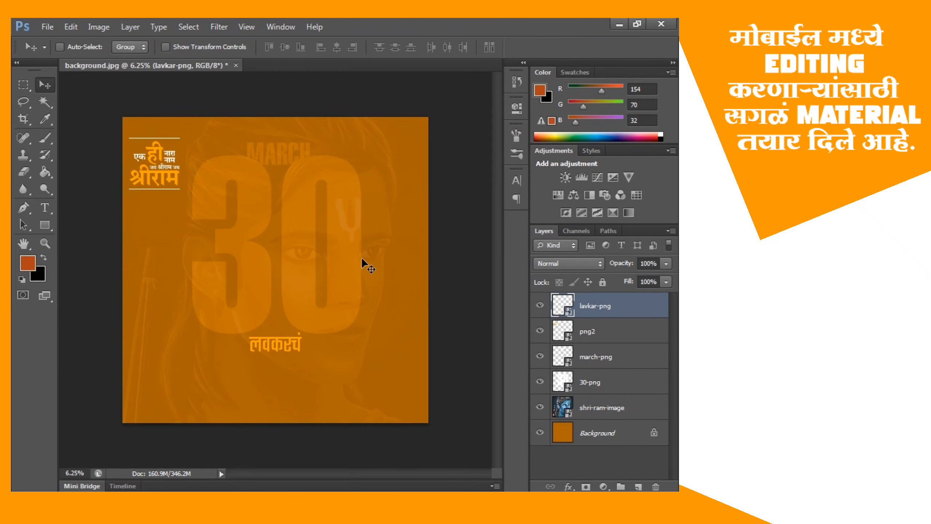
# Step: Place the ram-navami title image above the lavkar-png layer at its default size and position
pyautogui.click(47, 28)
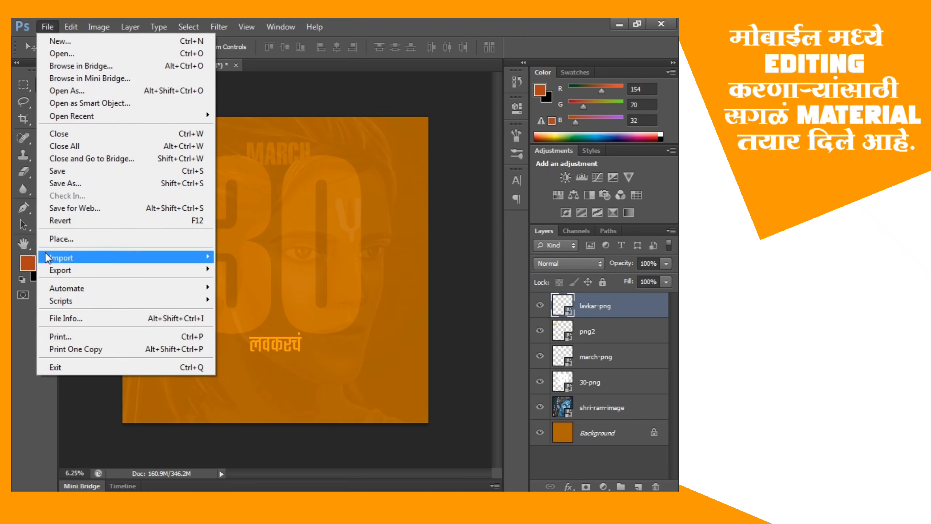
pyautogui.click(58, 236)
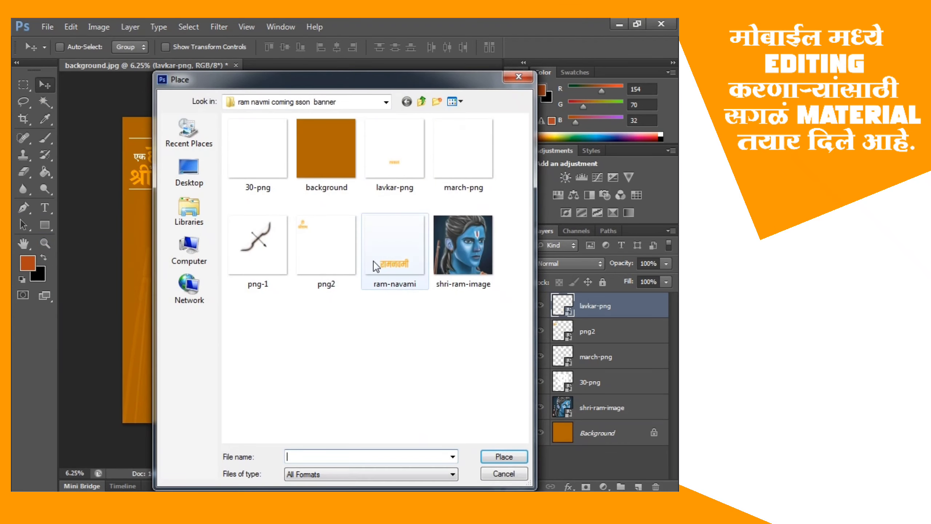
pyautogui.doubleClick(374, 264)
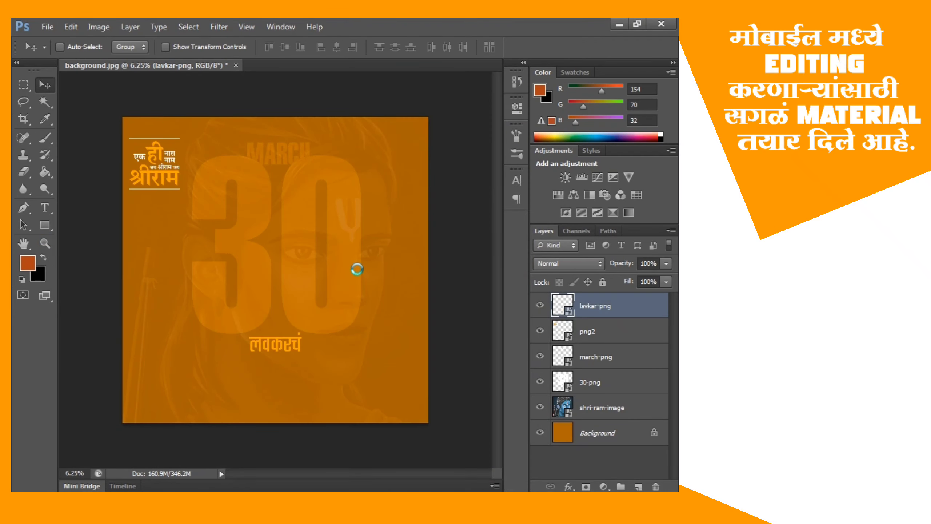
pyautogui.press('Return')
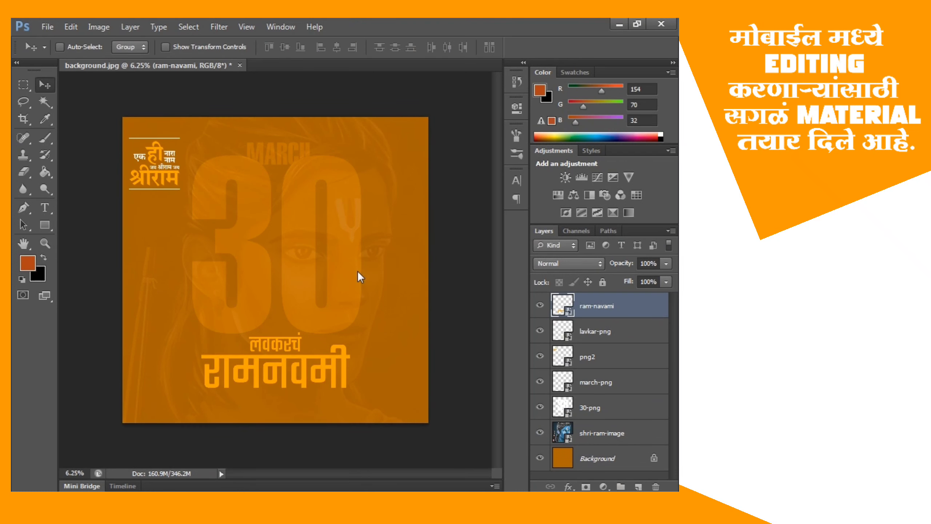
# Step: Place the png-1 bow-and-arrow image above the ram-navami layer
pyautogui.click(49, 26)
pyautogui.click(65, 238)
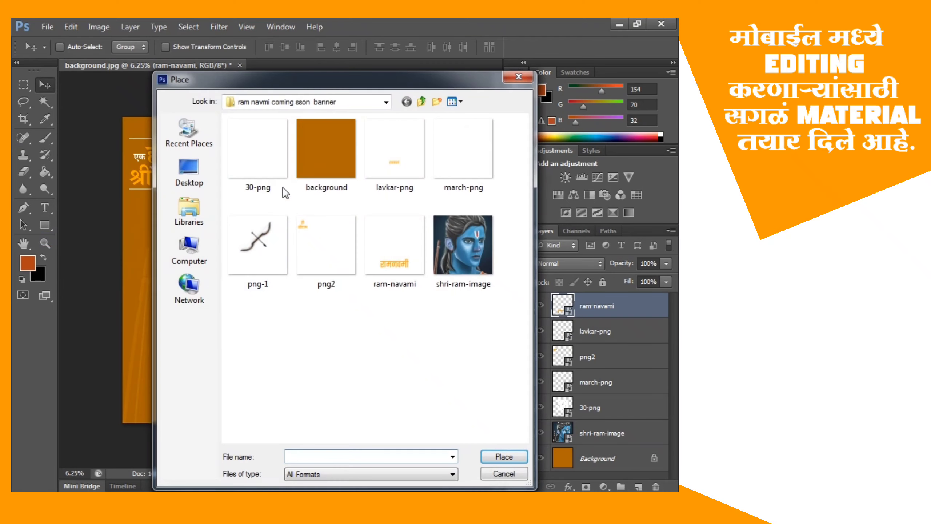
pyautogui.click(254, 236)
pyautogui.doubleClick(253, 234)
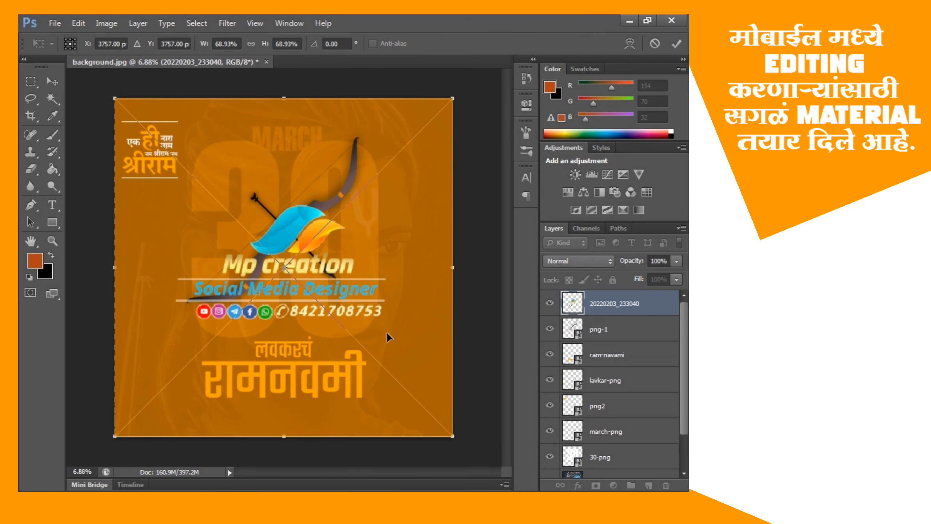
# Step: Scale the placed Mp creation logo to about 16.4% and position it near the banner's right edge, below mid-height
pyautogui.moveTo(452, 435); pyautogui.dragTo(344, 297)
pyautogui.moveTo(285, 253); pyautogui.dragTo(427, 296)
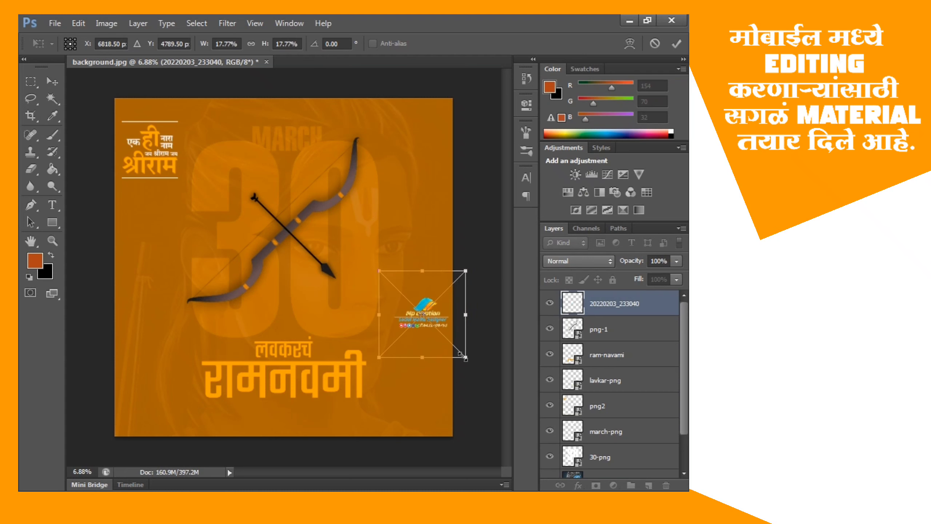
pyautogui.moveTo(462, 355); pyautogui.dragTo(459, 352)
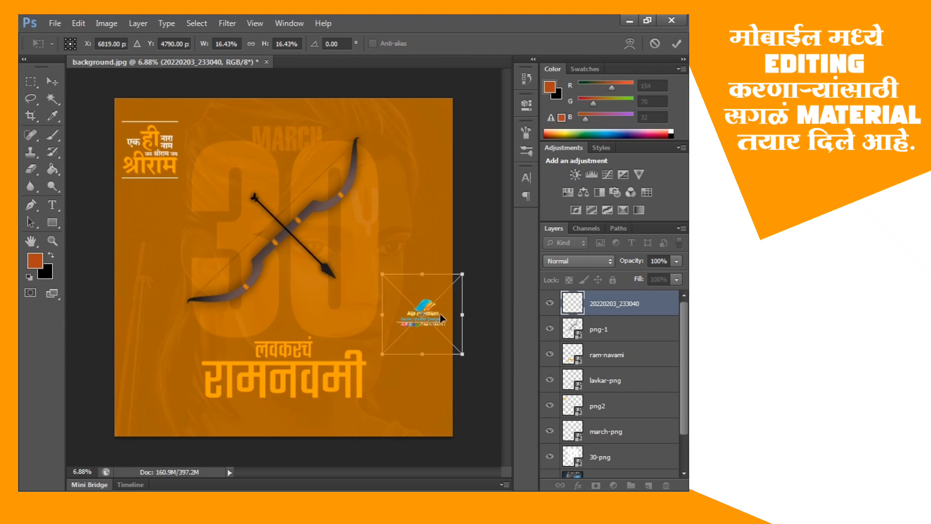
pyautogui.press('Return')
pyautogui.scroll(3, 423, 341)
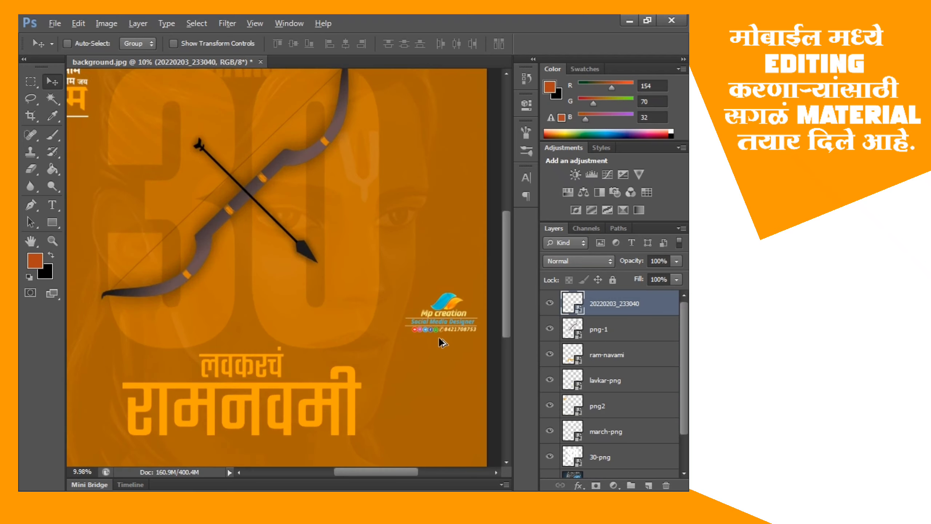
pyautogui.scroll(-3, 441, 342)
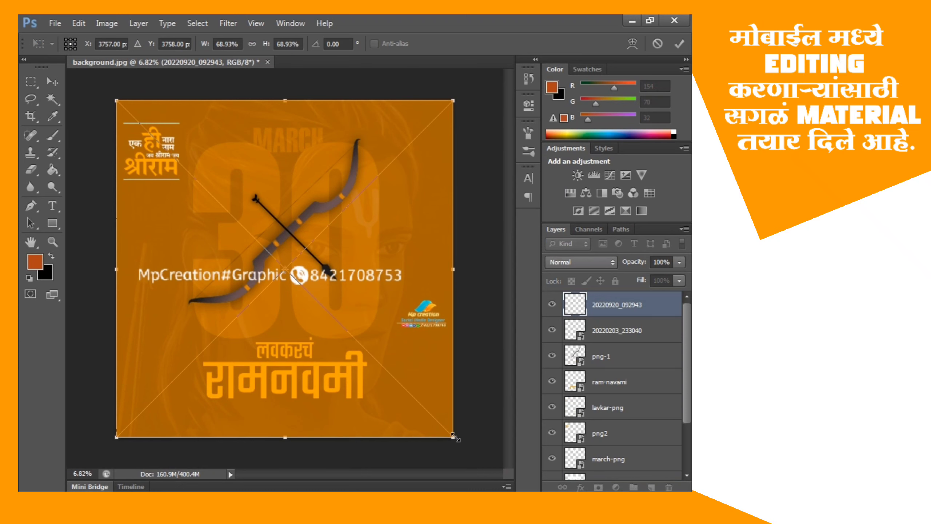
# Step: Scale the placed 20220920_092943 contact-line image to about 50.4% and position it centred just below the ram-navami title
pyautogui.moveTo(451, 438); pyautogui.dragTo(397, 378)
pyautogui.moveTo(362, 283); pyautogui.dragTo(374, 398)
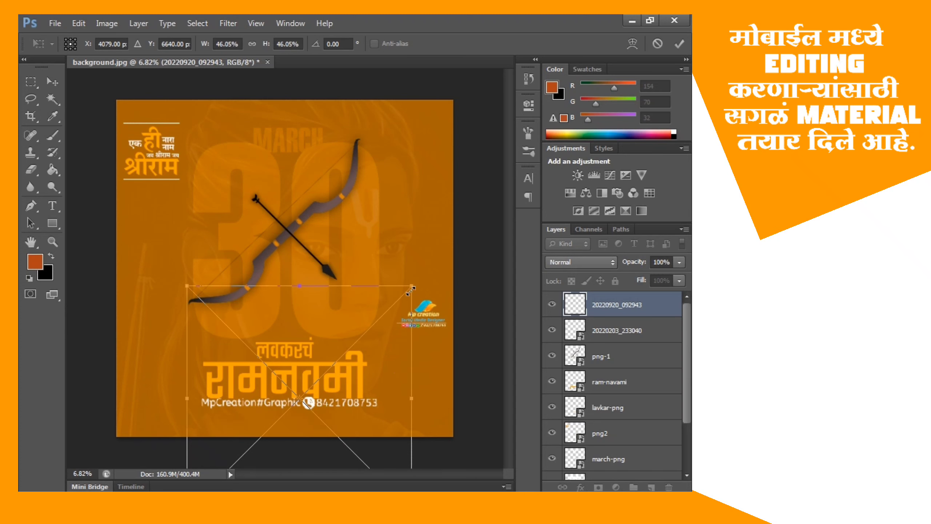
pyautogui.moveTo(411, 290); pyautogui.dragTo(423, 252)
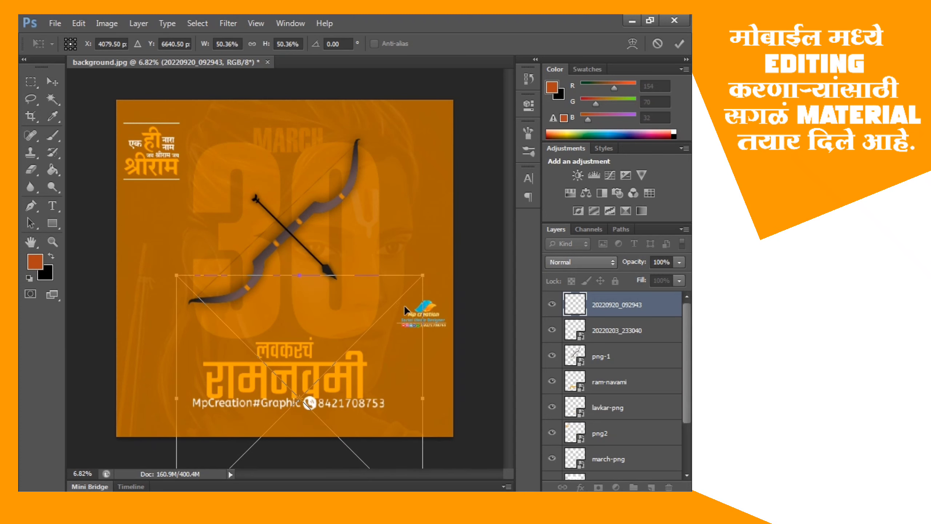
pyautogui.press('Return')
# Step: Nudge the contact line down and slightly left so it sits clear of the ram-navami title
pyautogui.hotkey('shift', 'Down')
pyautogui.hotkey('shift', 'Down')
pyautogui.hotkey('shift', 'Down')
pyautogui.hotkey('shift', 'Down')
pyautogui.hotkey('shift', 'Down')
pyautogui.hotkey('shift', 'Down')
pyautogui.hotkey('shift', 'Down')
pyautogui.hotkey('shift', 'Down')
pyautogui.hotkey('shift', 'Down')
pyautogui.hotkey('shift', 'Down')
pyautogui.hotkey('shift', 'Down')
pyautogui.hotkey('shift', 'Down')
pyautogui.hotkey('shift', 'Down')
pyautogui.hotkey('shift', 'Down')
pyautogui.hotkey('shift', 'Down')
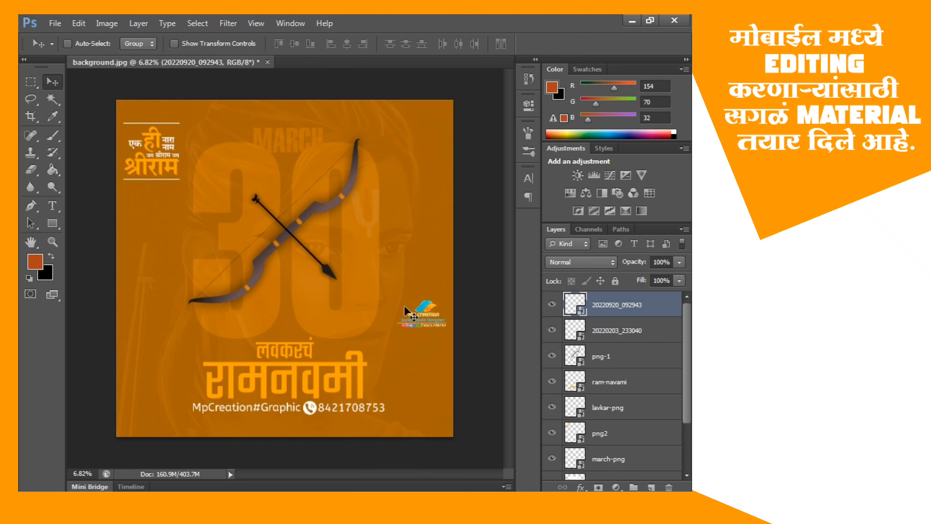
pyautogui.hotkey('shift', 'Left')
pyautogui.hotkey('shift', 'Left')
pyautogui.hotkey('shift', 'Left')
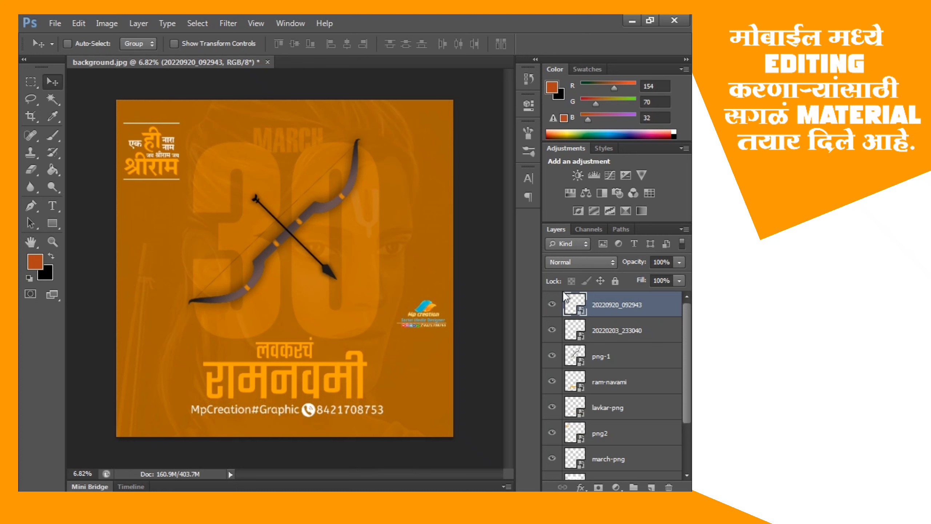
# Step: Set the contact-line layer's blend mode to Soft Light
pyautogui.click(587, 263)
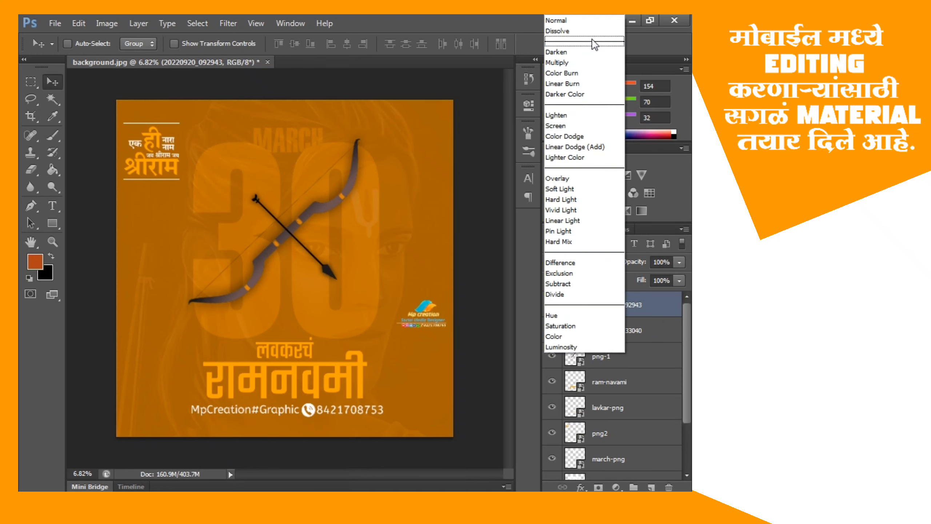
pyautogui.click(591, 63)
pyautogui.scroll(-12, 578, 261)
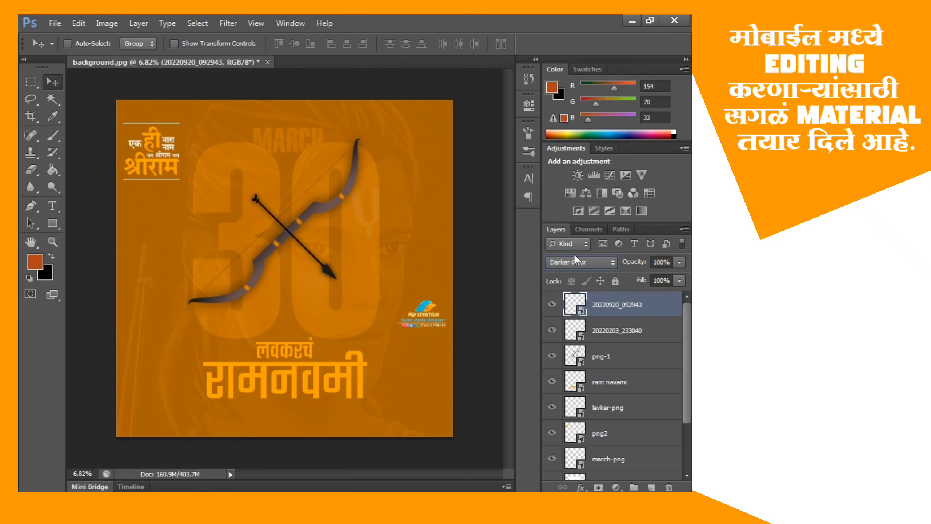
pyautogui.scroll(2, 578, 266)
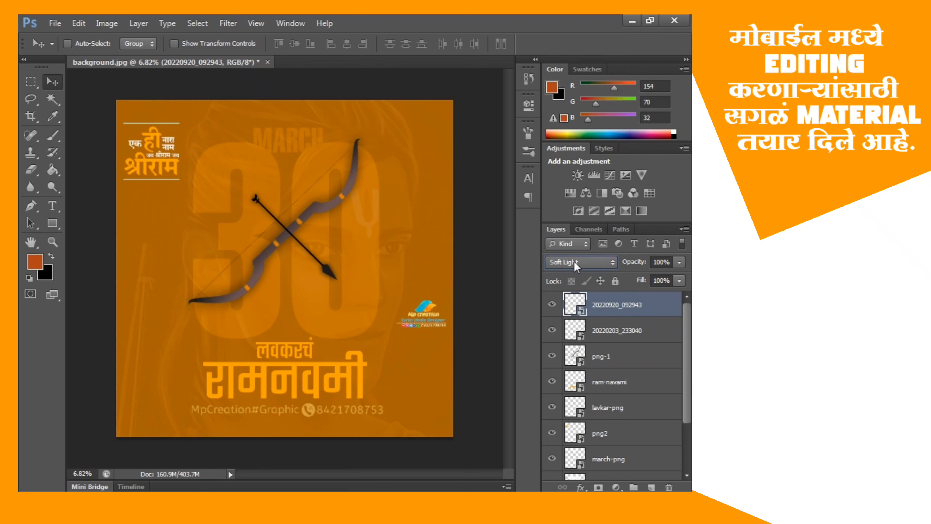
# Step: Reduce the contact-line layer's opacity to 44% and its fill to 60%
pyautogui.click(679, 262)
pyautogui.moveTo(672, 276); pyautogui.dragTo(644, 300)
pyautogui.click(683, 266)
pyautogui.click(679, 280)
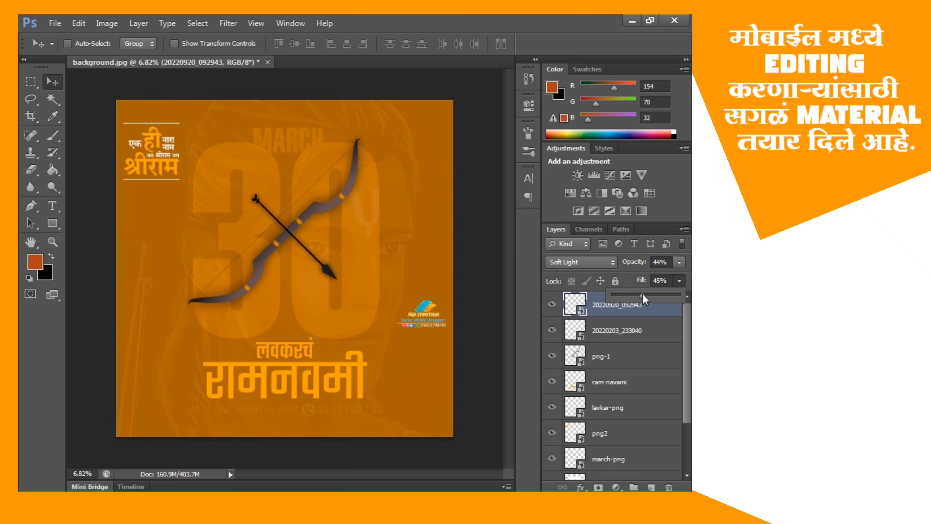
pyautogui.moveTo(644, 300); pyautogui.dragTo(647, 299)
pyautogui.moveTo(646, 300); pyautogui.dragTo(650, 300)
pyautogui.click(668, 280)
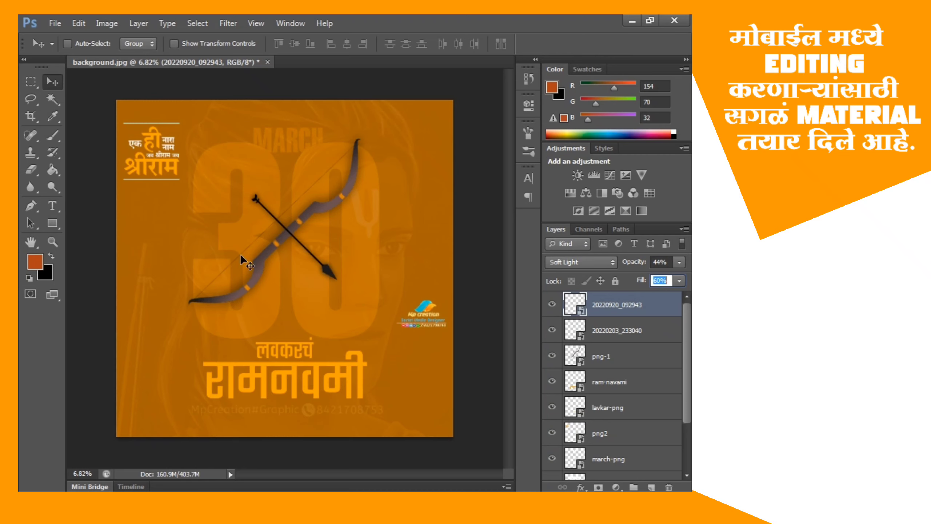
pyautogui.click(232, 117)
# Step: Examine the bow, title, logo and contact line up close and across the whole banner
pyautogui.scroll(8, 341, 189)
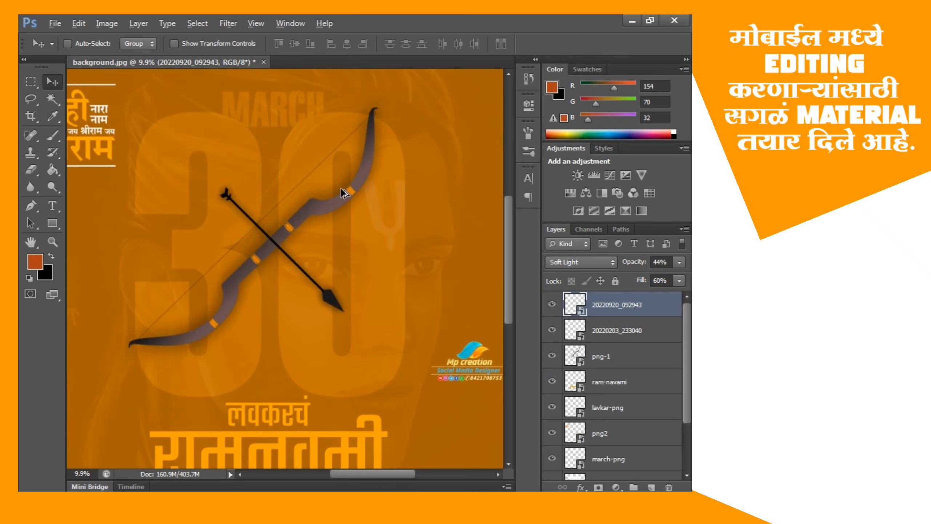
pyautogui.scroll(-8, 341, 189)
pyautogui.scroll(7, 343, 413)
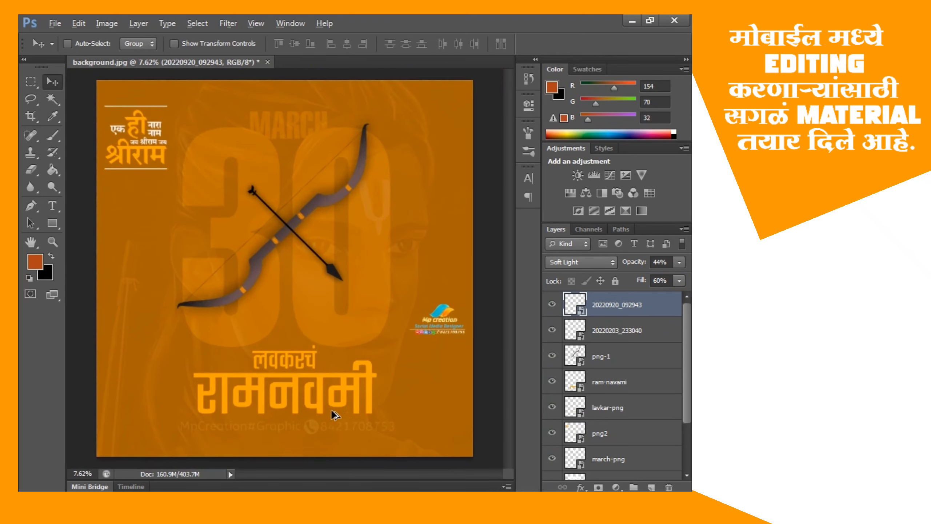
pyautogui.scroll(8, 245, 367)
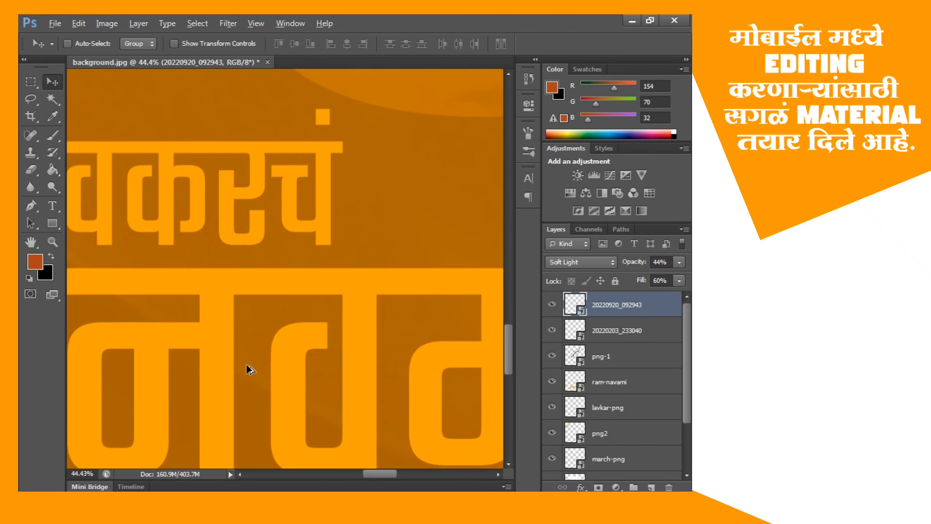
pyautogui.scroll(-8, 250, 363)
pyautogui.scroll(5, 454, 326)
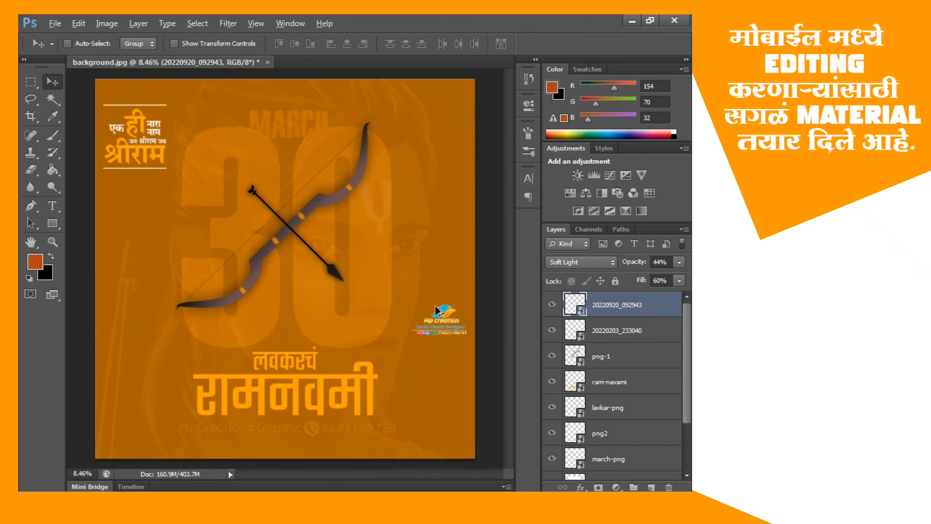
pyautogui.scroll(-5, 465, 343)
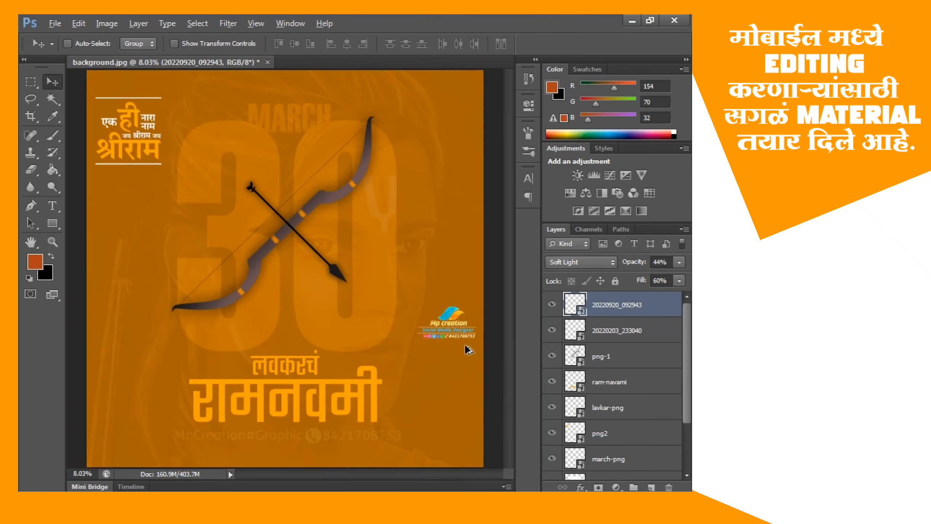
pyautogui.scroll(1, 463, 347)
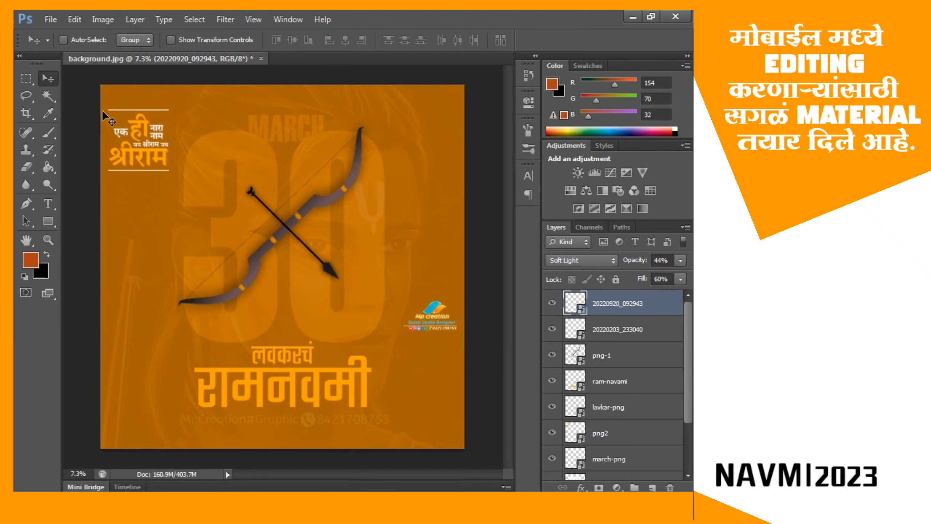
# Step: Start a Save for Web export of the banner as a maximum-quality JPEG, accepting the image-size warning
pyautogui.click(49, 20)
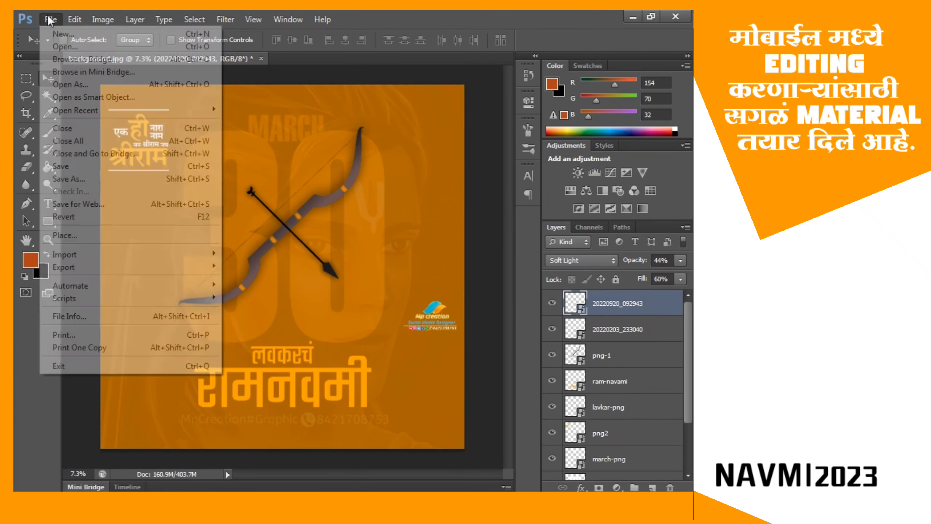
pyautogui.click(48, 203)
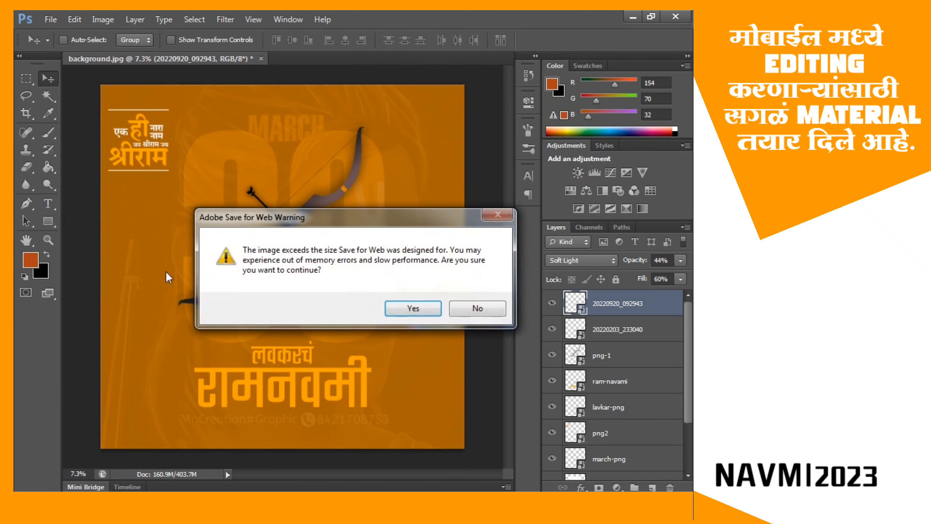
pyautogui.click(412, 309)
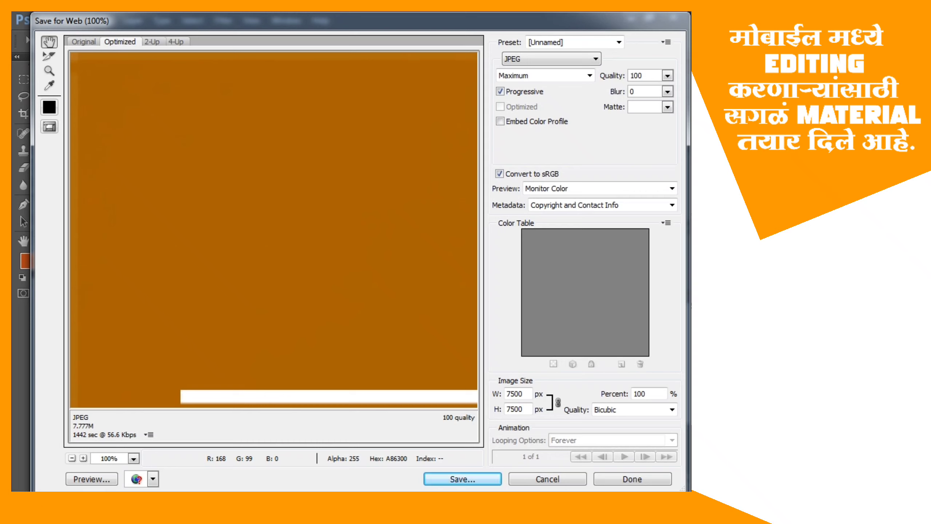
pyautogui.click(468, 481)
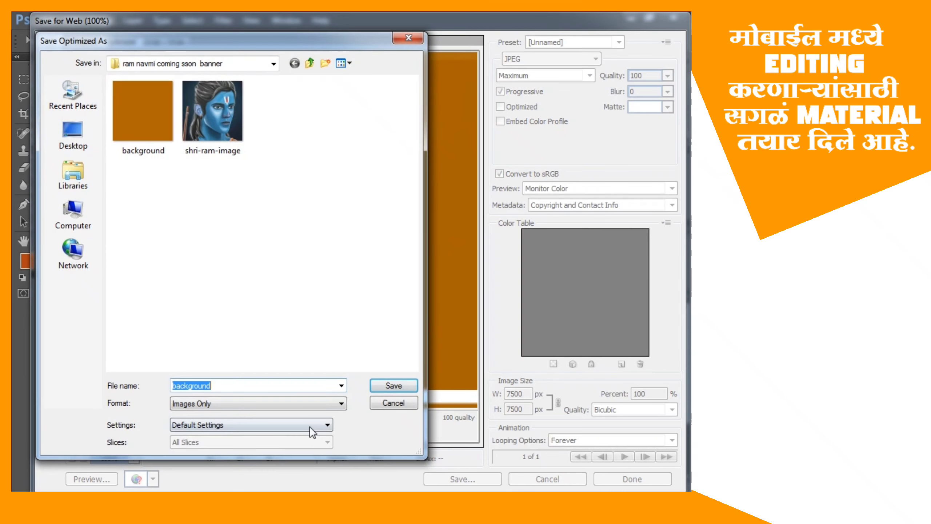
# Step: Name the exported image "coming soon ram navmi banner mp creat" in the ram navmi coming sson banner folder
pyautogui.press('BackSpace')
pyautogui.write('r')
pyautogui.press('BackSpace')
pyautogui.write('coming')
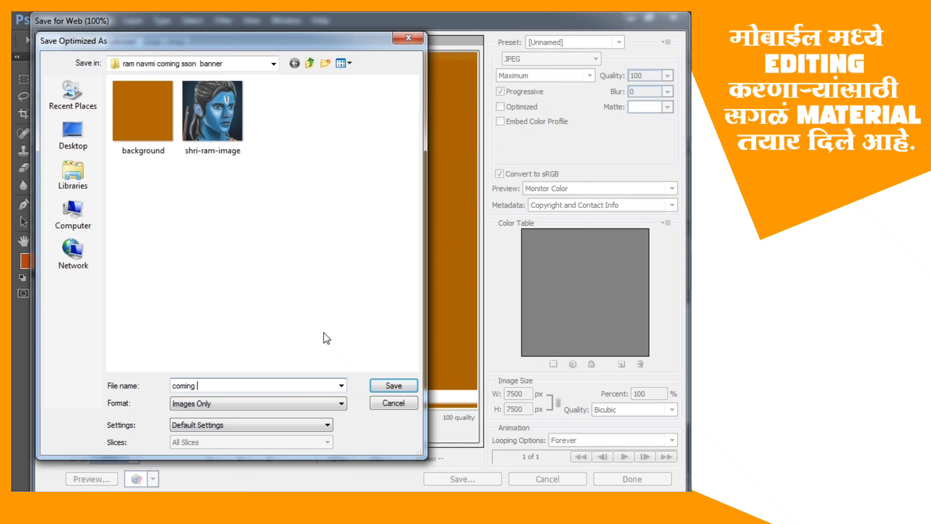
pyautogui.write(' soo')
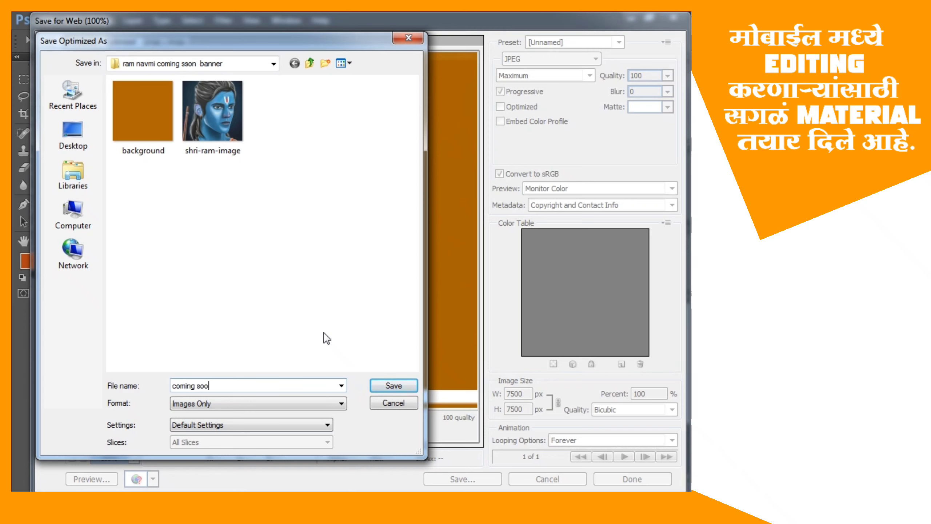
pyautogui.write('n ram navmi banner')
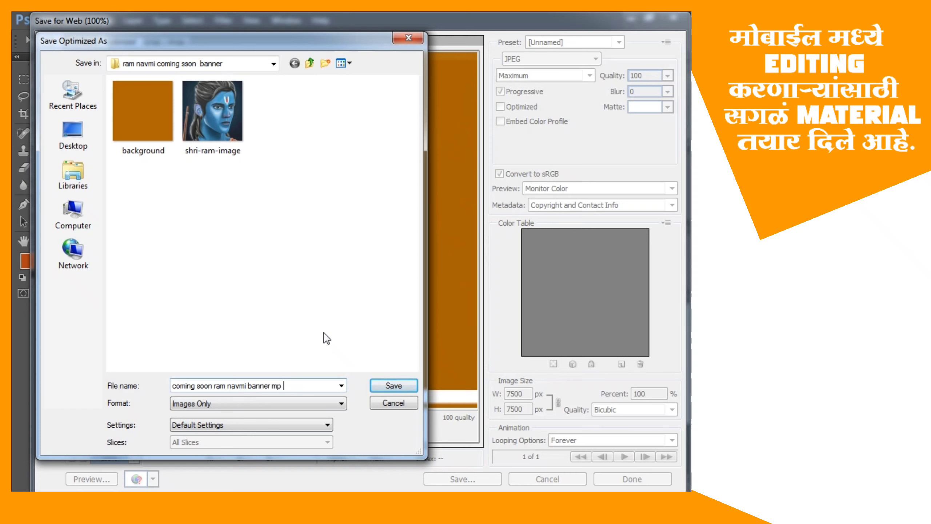
pyautogui.write(' mp creat')
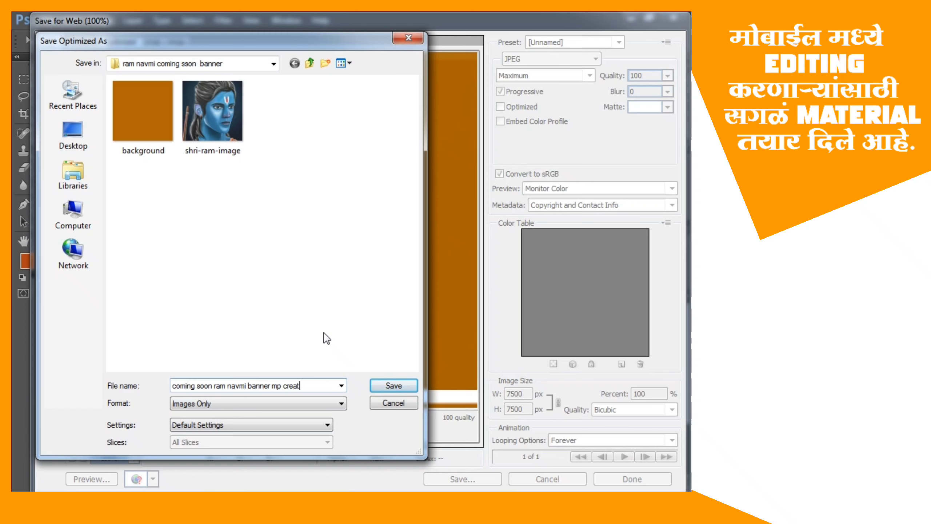